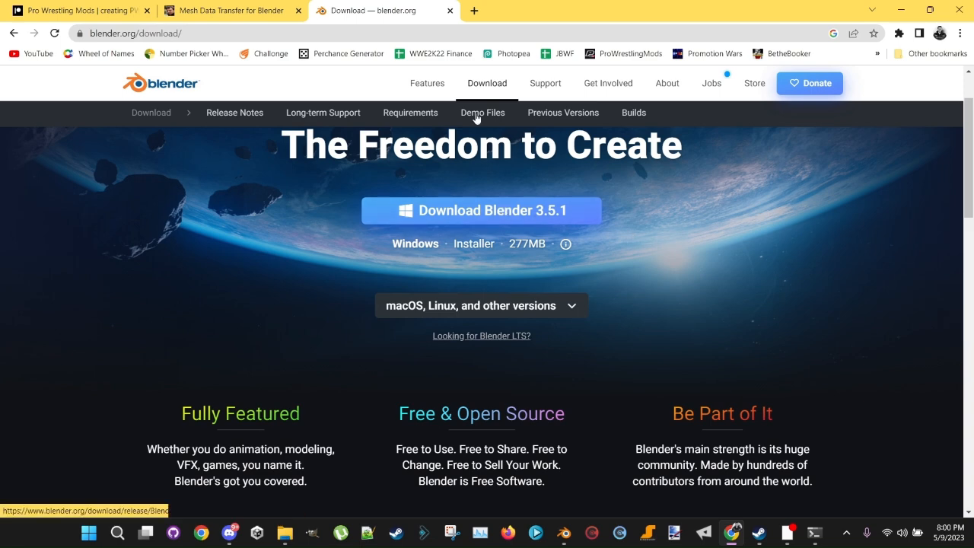
Step: Take Mesh Data Transfer V 2.0 to the Gumroad checkout at a price of CAD$0
left_click(220, 9)
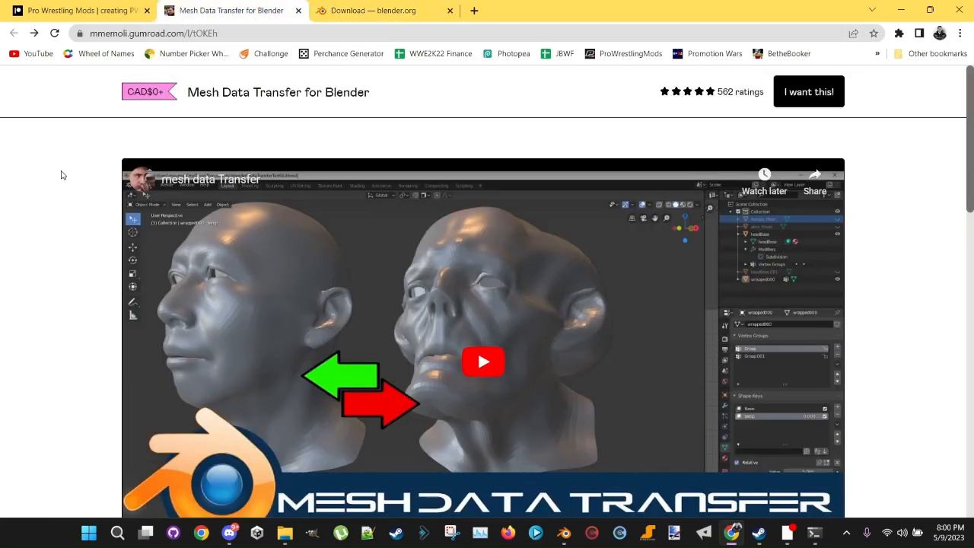
scroll(58, 238, "down", 5)
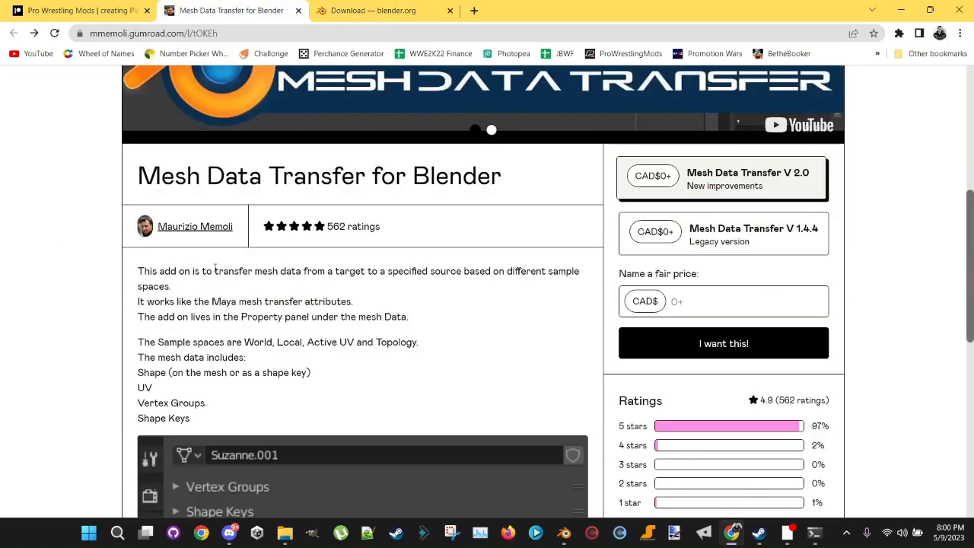
left_click(686, 299)
type("0")
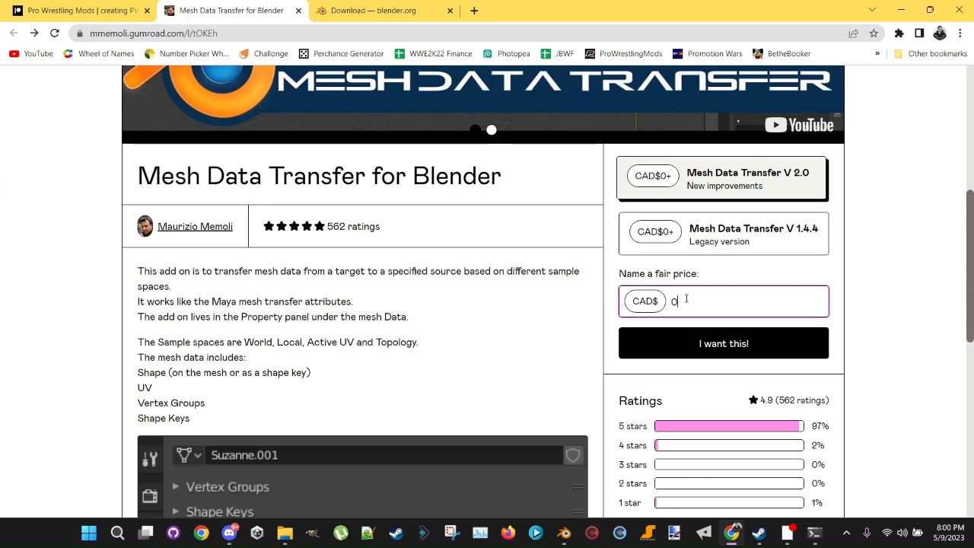
left_click(722, 344)
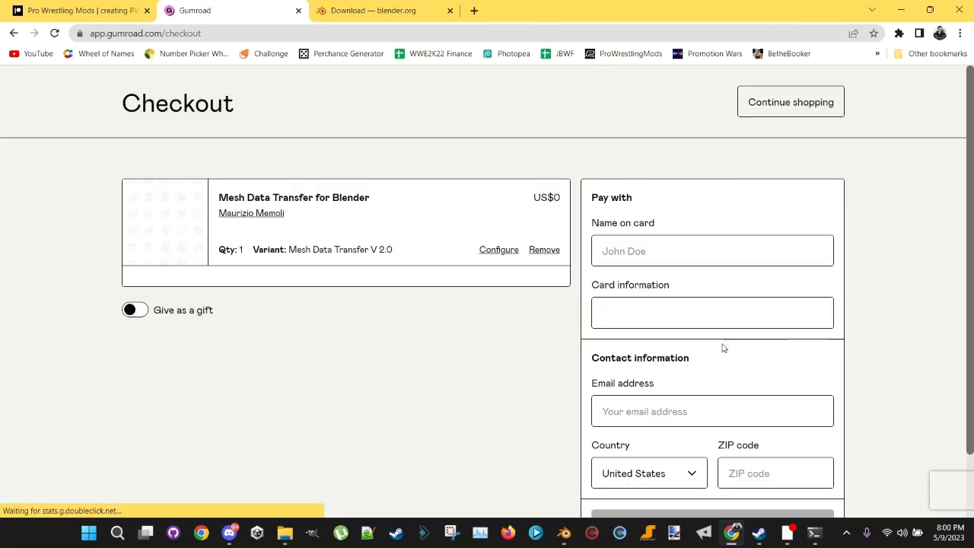
left_click(703, 250)
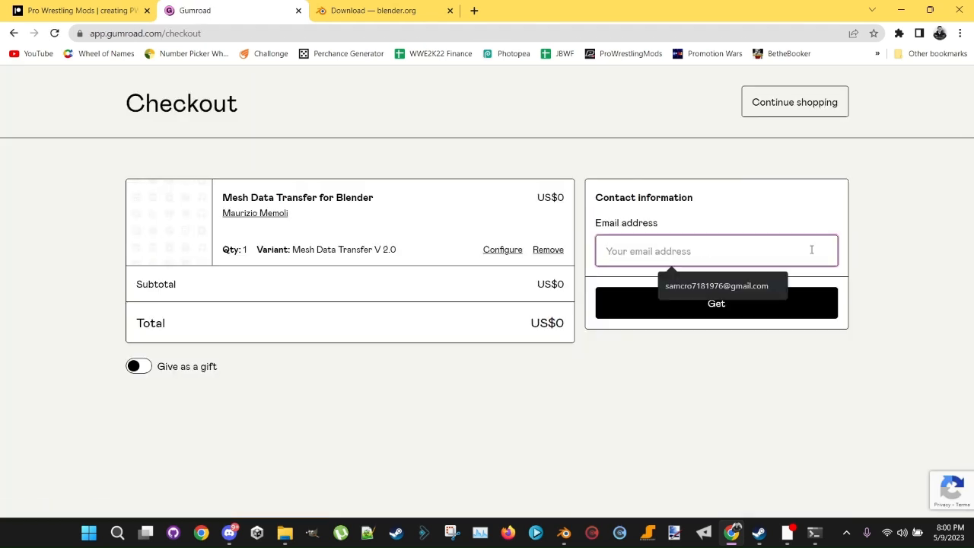
left_click(932, 263)
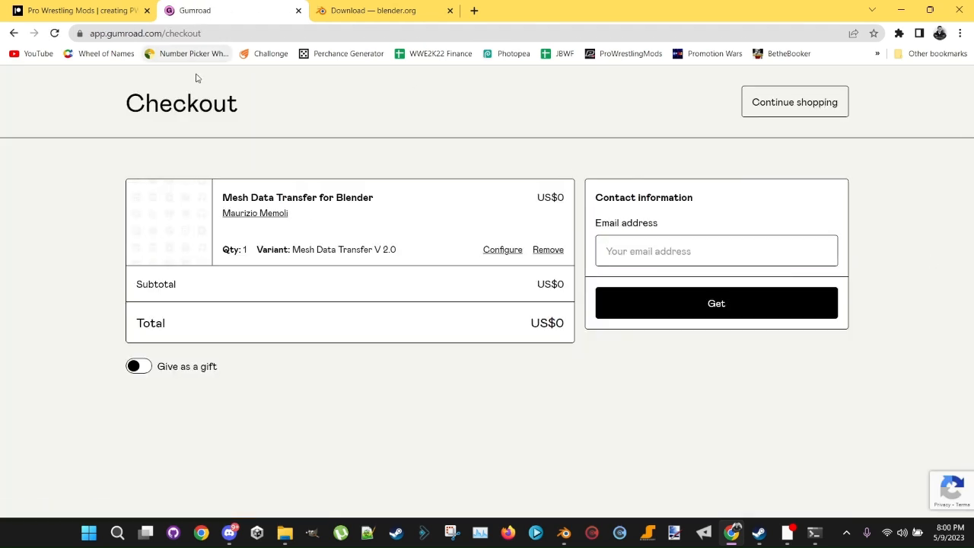
Step: Look through the Pro Wrestling Mods posts on Patreon for the MDL Script v 1.18.2 and other modding tool downloads
left_click(85, 12)
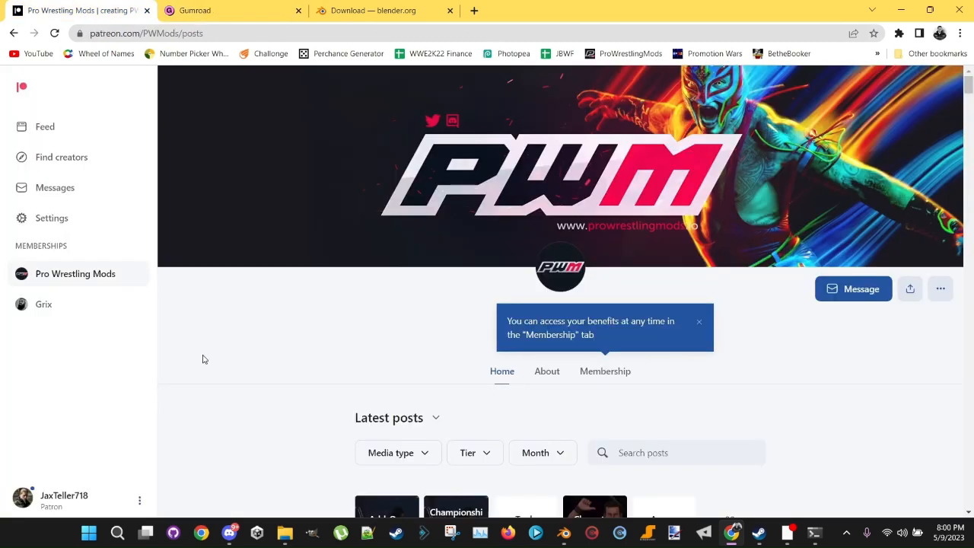
scroll(905, 393, "down", 3)
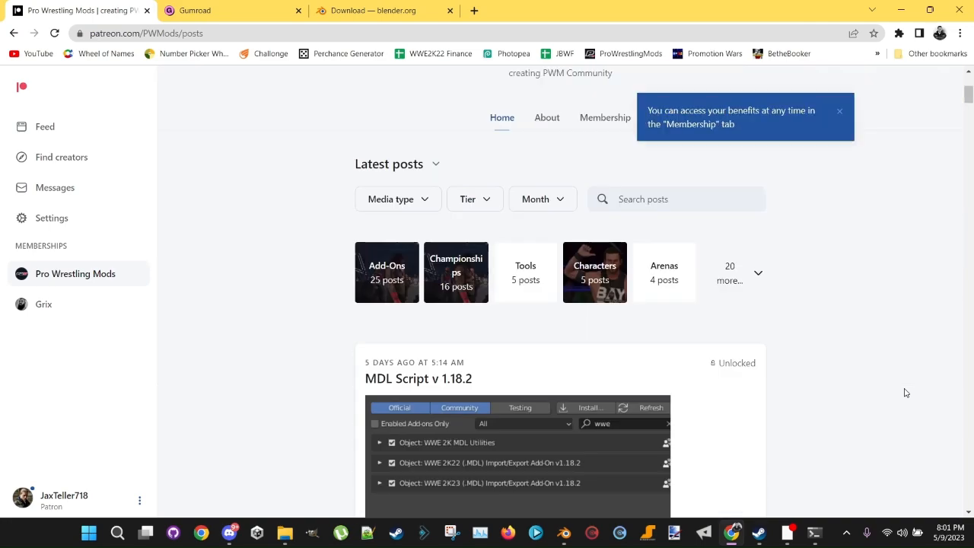
scroll(906, 392, "down", 2)
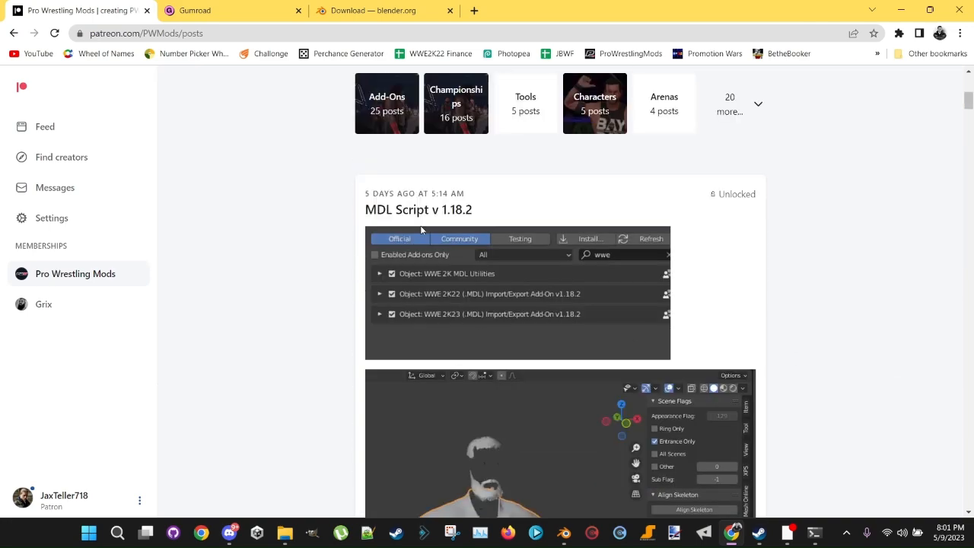
scroll(332, 265, "down", 2)
scroll(331, 265, "down", 6)
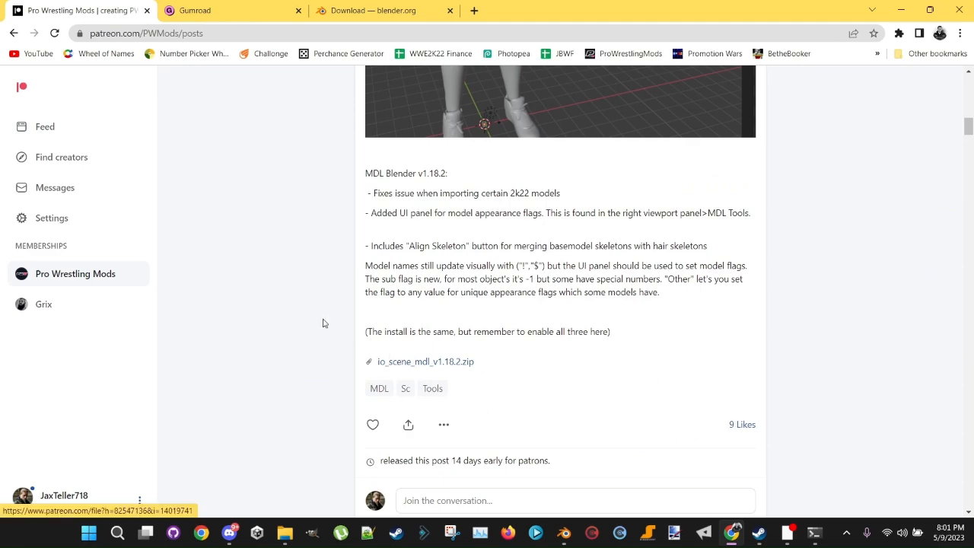
scroll(322, 322, "down", 8)
scroll(321, 324, "down", 8)
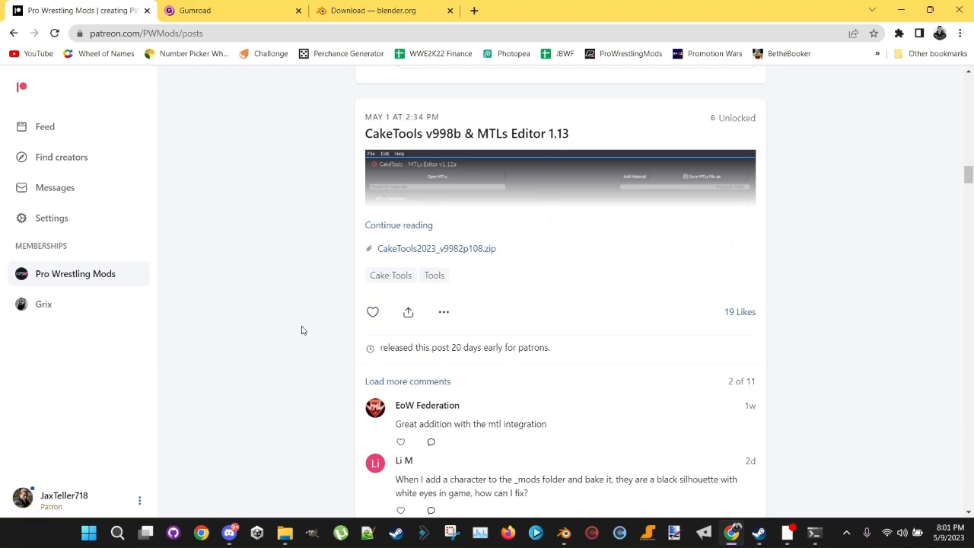
scroll(302, 329, "down", 20)
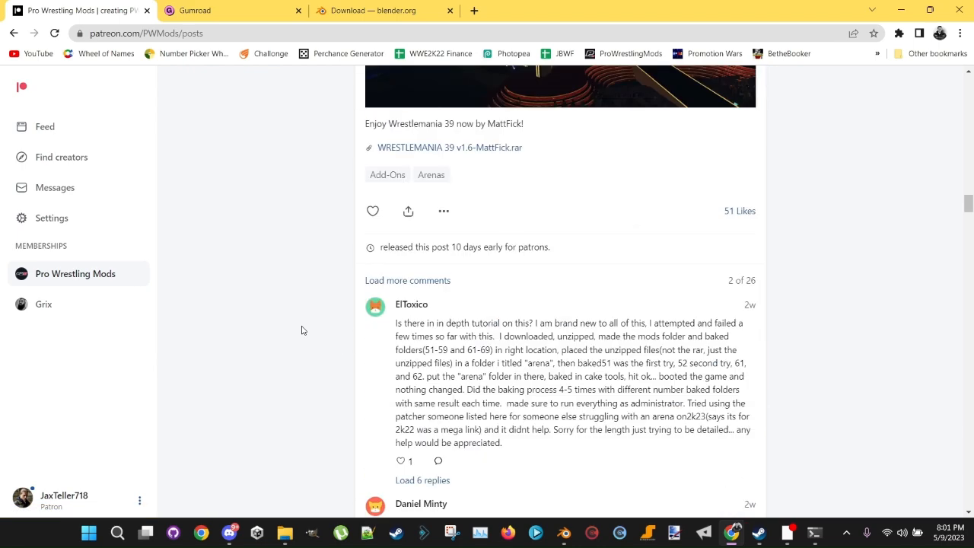
scroll(302, 330, "down", 8)
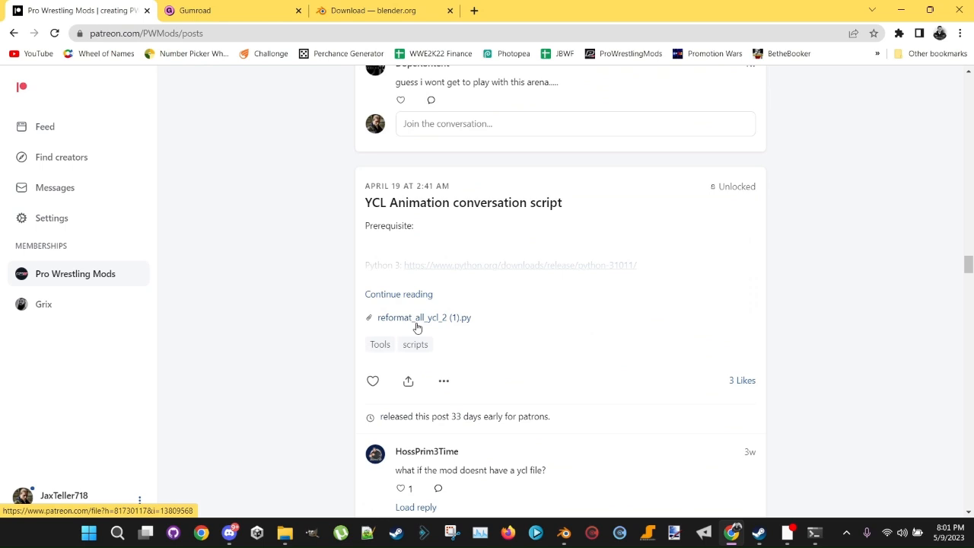
Step: Switch to Blender, delete the default Collection with its camera, cube and light, and enlarge the Outliner area
left_click(563, 533)
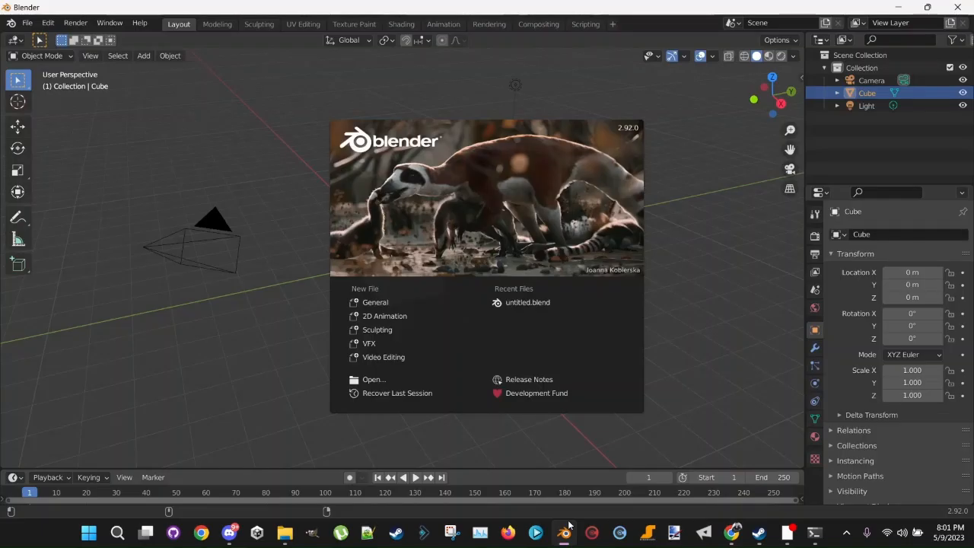
left_click(744, 248)
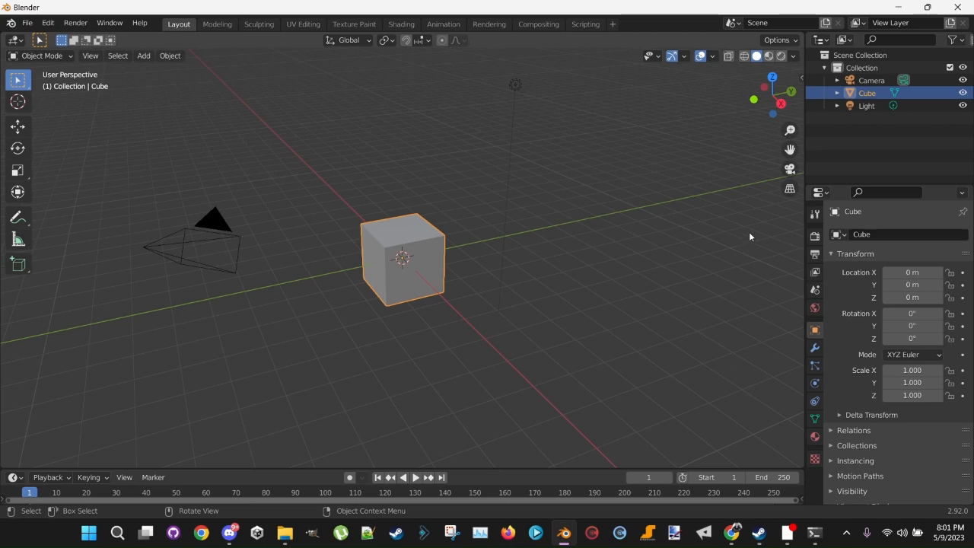
left_click_drag(910, 133, 851, 68)
right_click(851, 69)
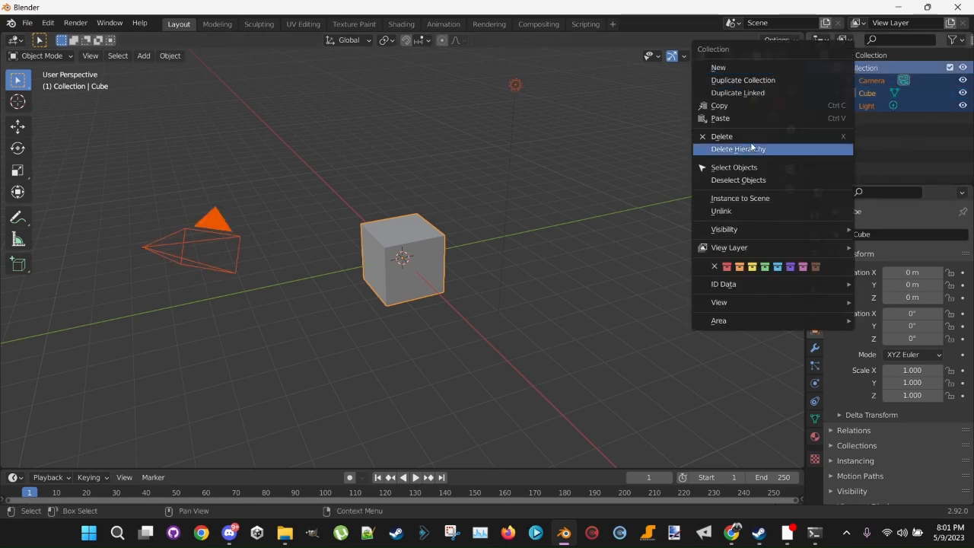
left_click(760, 145)
left_click_drag(903, 181, 904, 303)
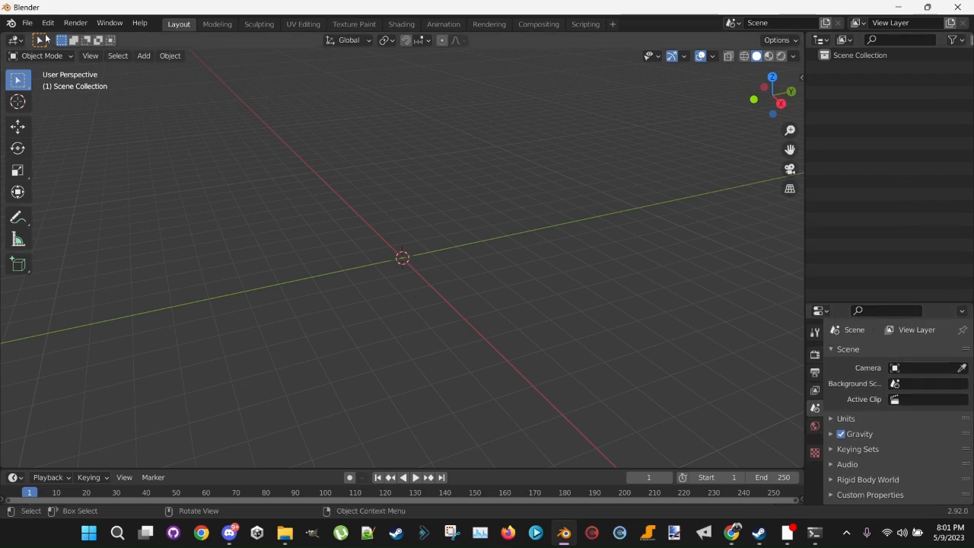
Step: Install the add-ons MeshDataTransfer_v2.0.1.zip and io_scene_mdl_v1.18.2 (1).zip from the Downloads folder
left_click(47, 23)
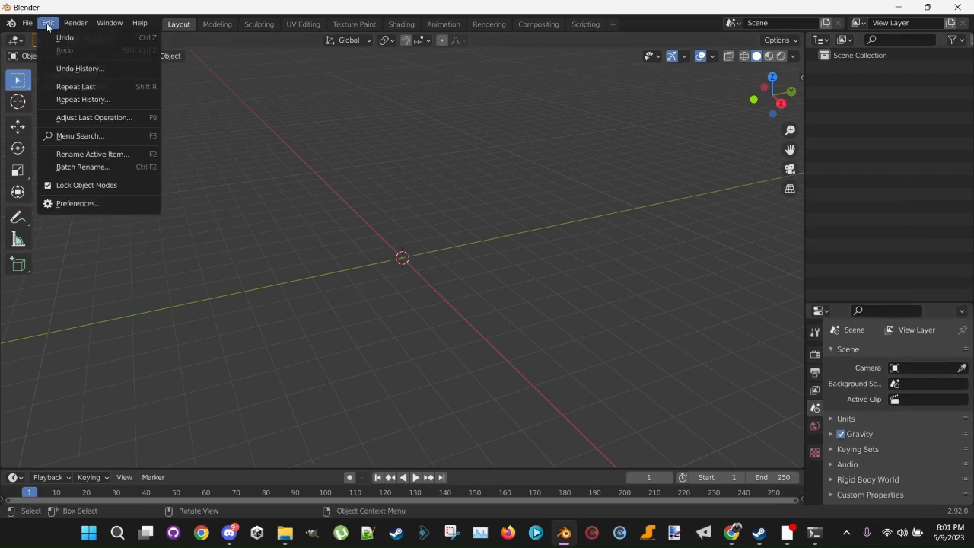
left_click(89, 204)
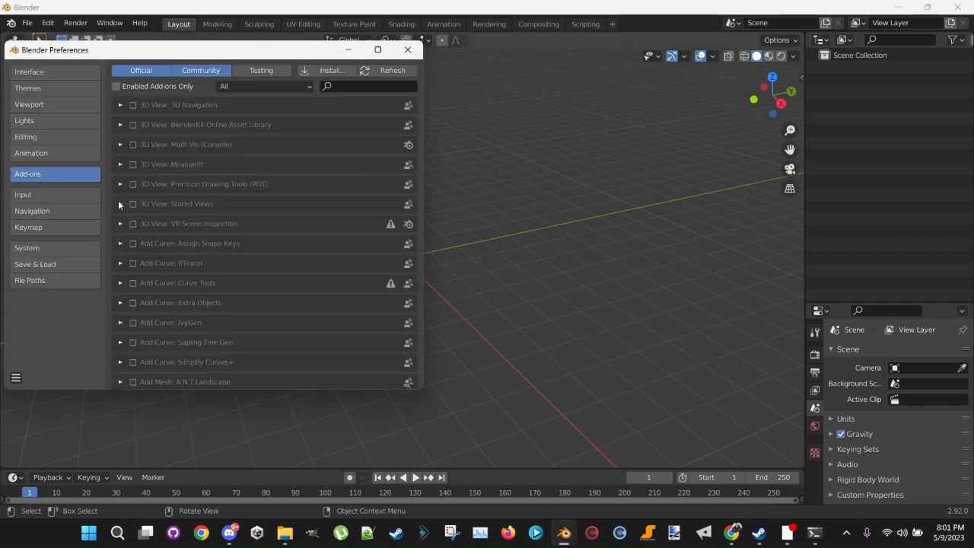
left_click(328, 71)
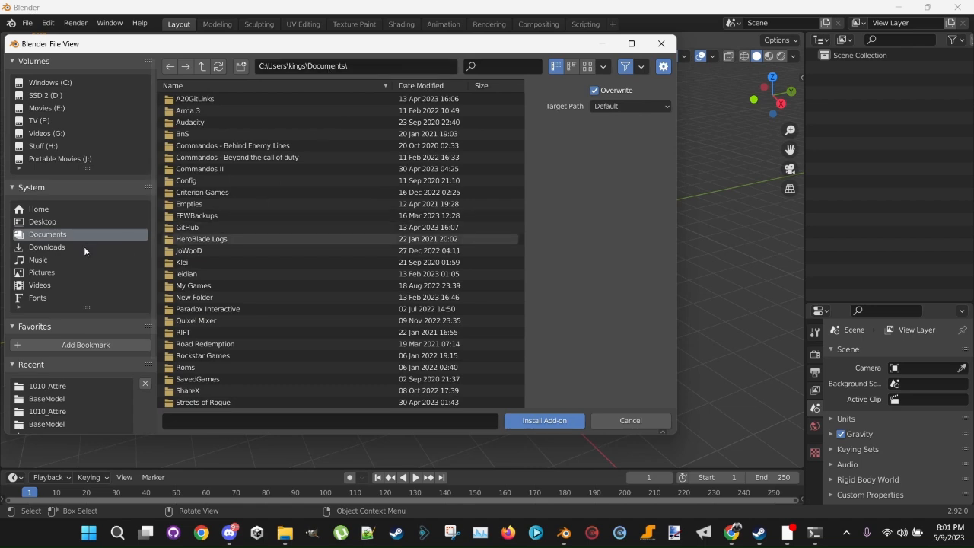
left_click(58, 246)
scroll(348, 266, "down", 2)
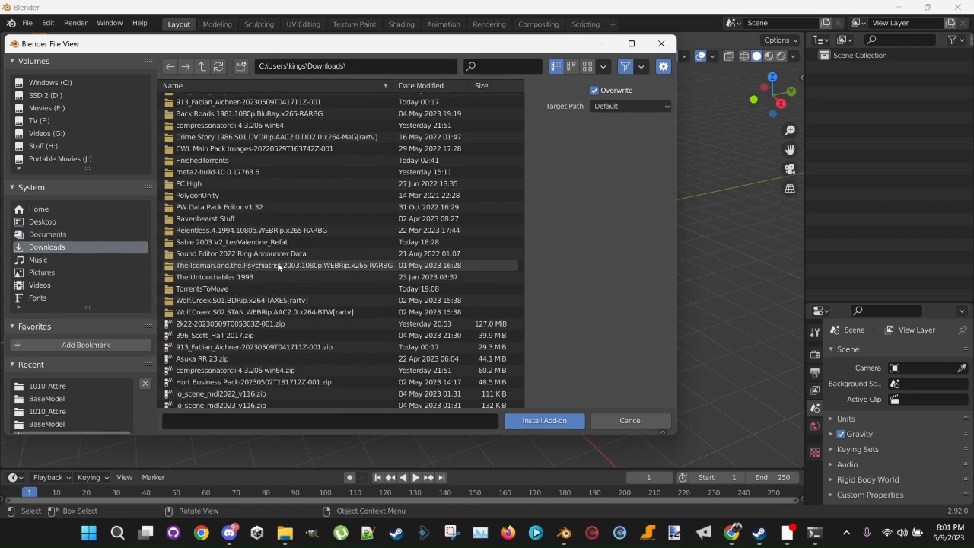
left_click(437, 86)
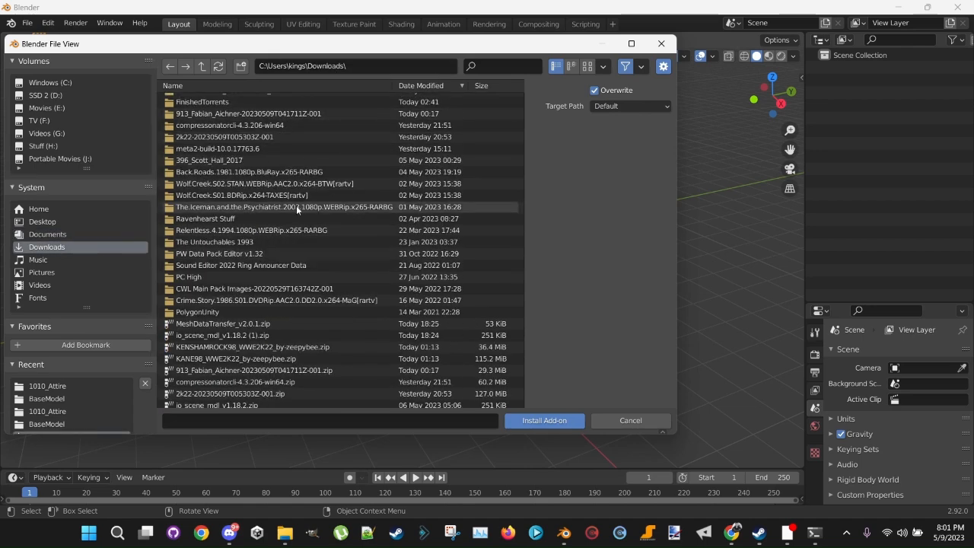
scroll(296, 205, "down", 2)
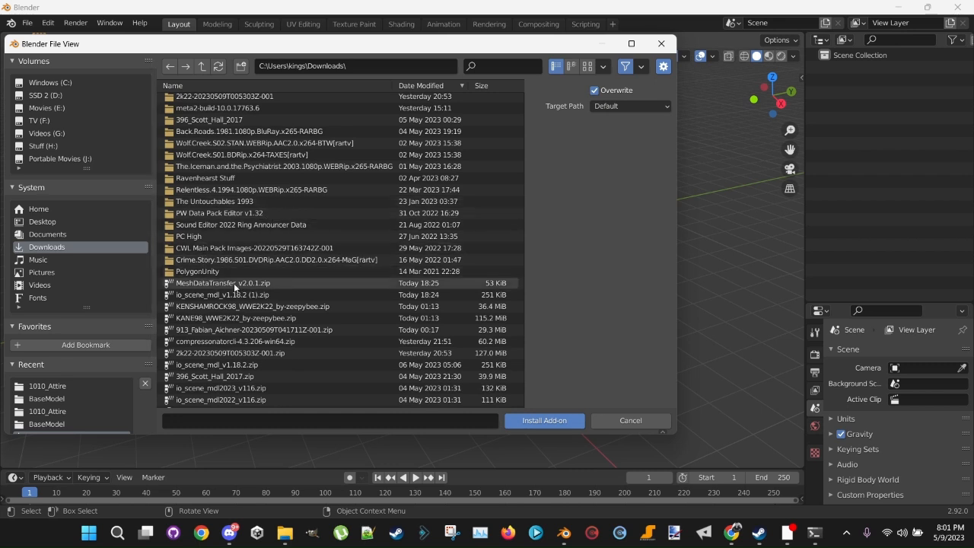
double_click(234, 286)
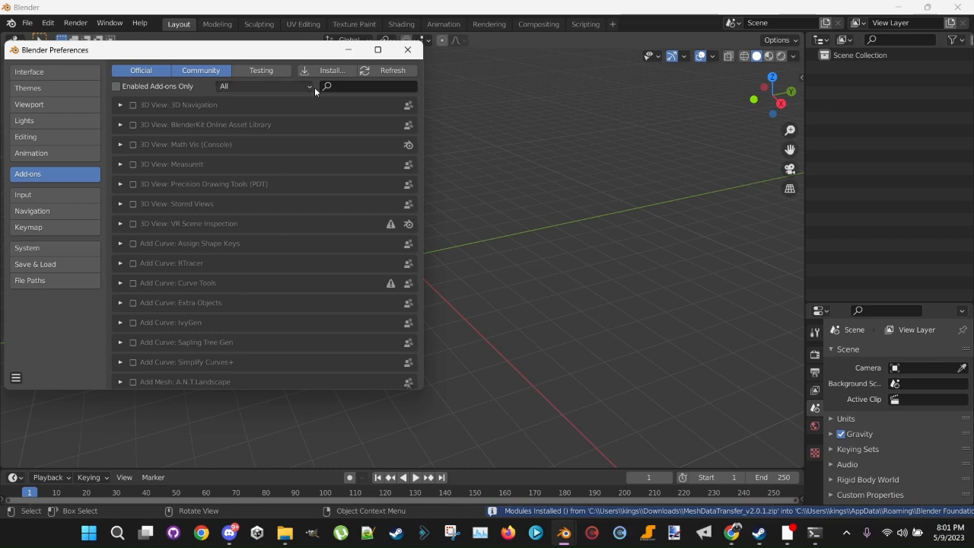
left_click(327, 70)
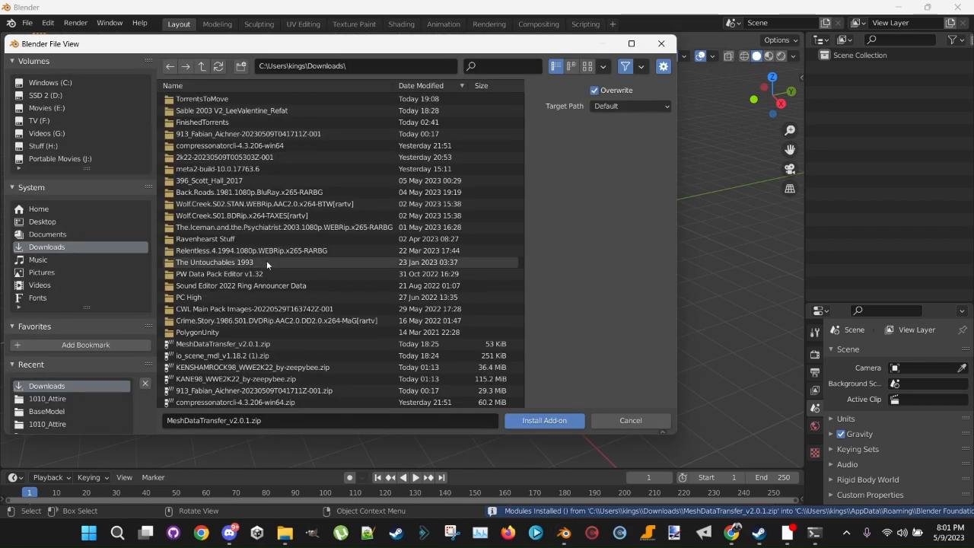
double_click(212, 355)
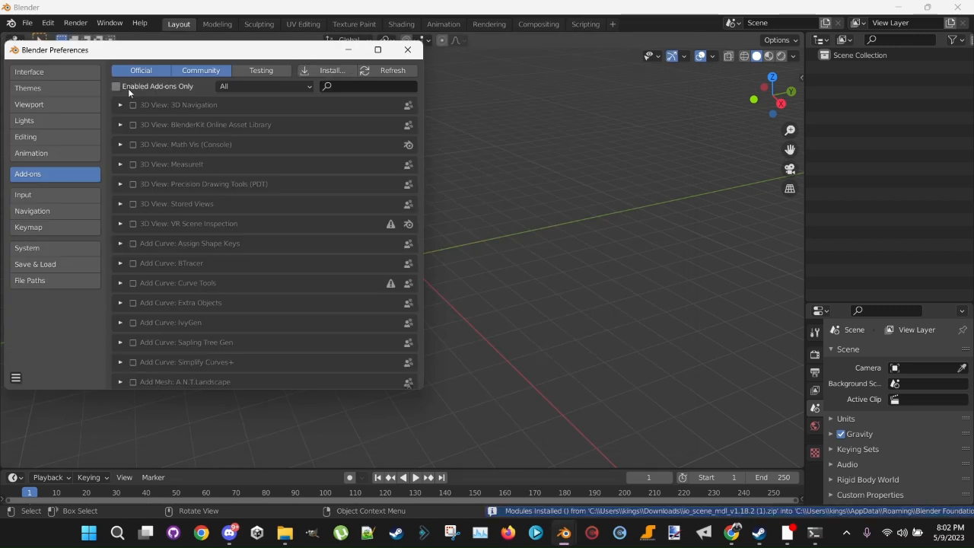
Step: Make sure the MeshDataTransfer add-on and the three WWE 2K MDL add-ons are enabled, and close the preferences
scroll(236, 219, "down", 6)
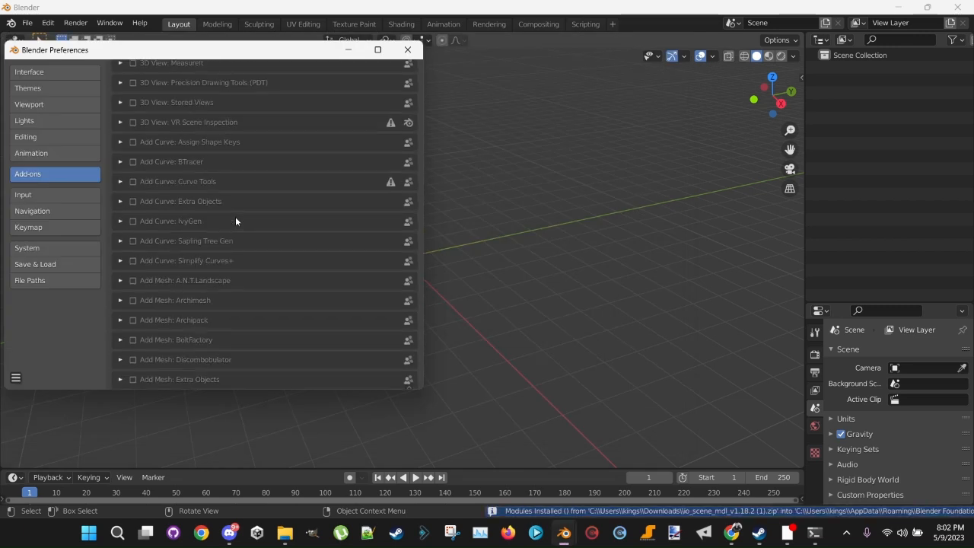
scroll(236, 220, "down", 15)
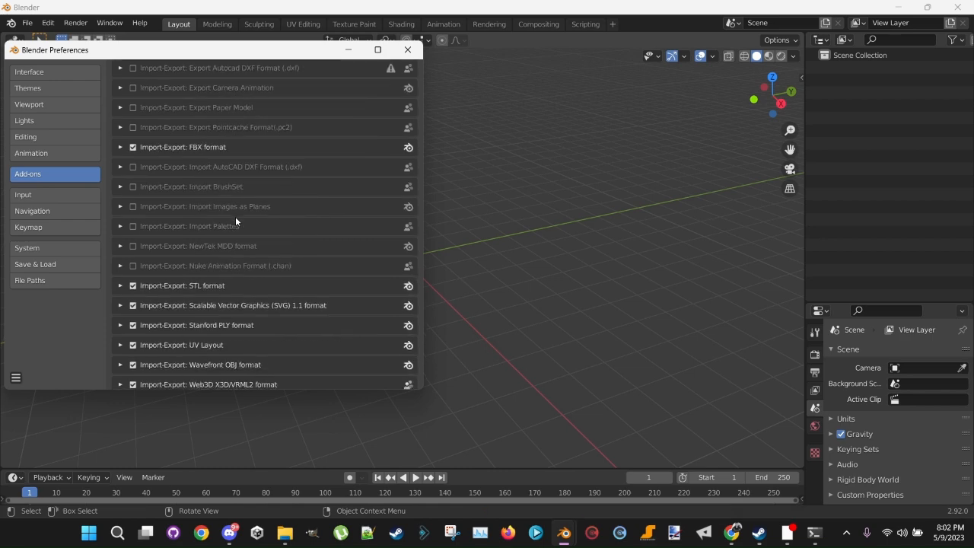
scroll(236, 221, "down", 10)
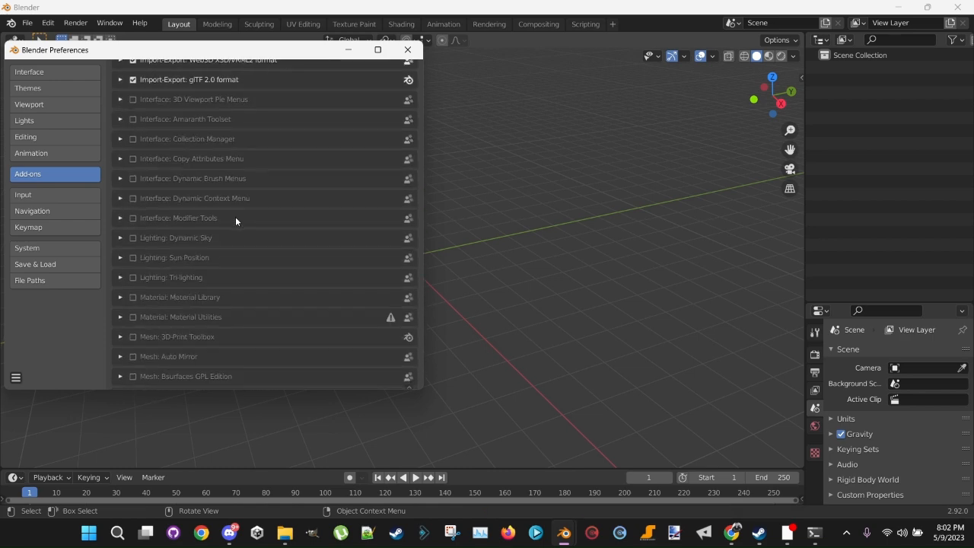
scroll(235, 216, "down", 5)
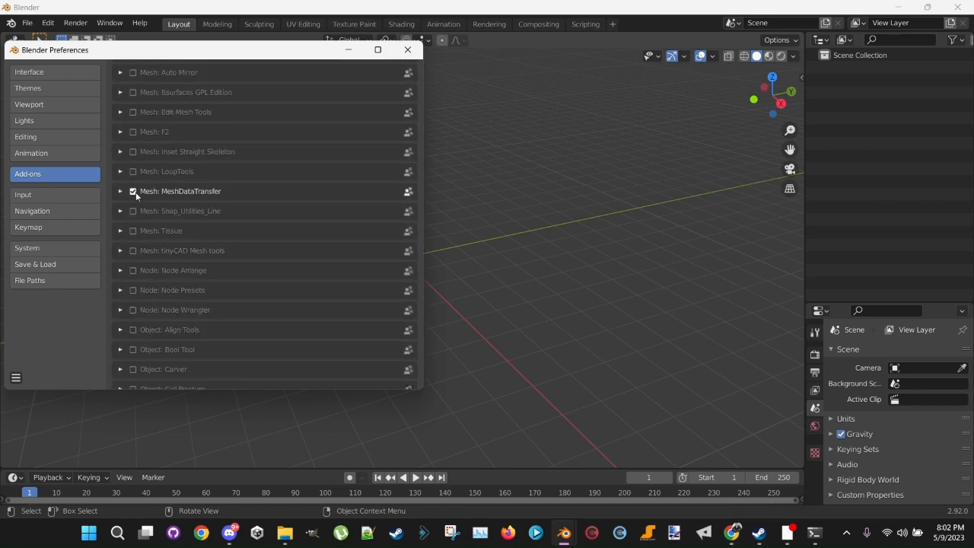
left_click(135, 194)
left_click(136, 194)
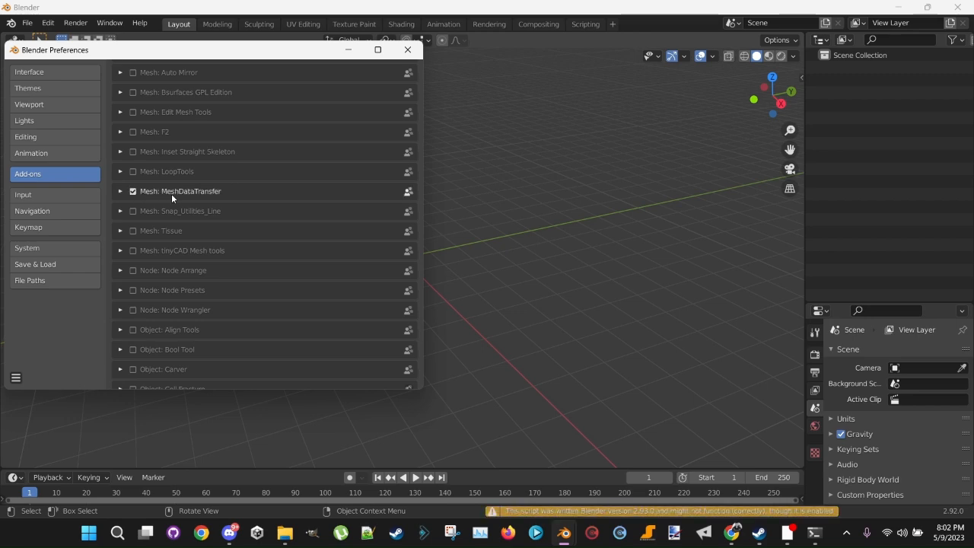
scroll(188, 250, "down", 10)
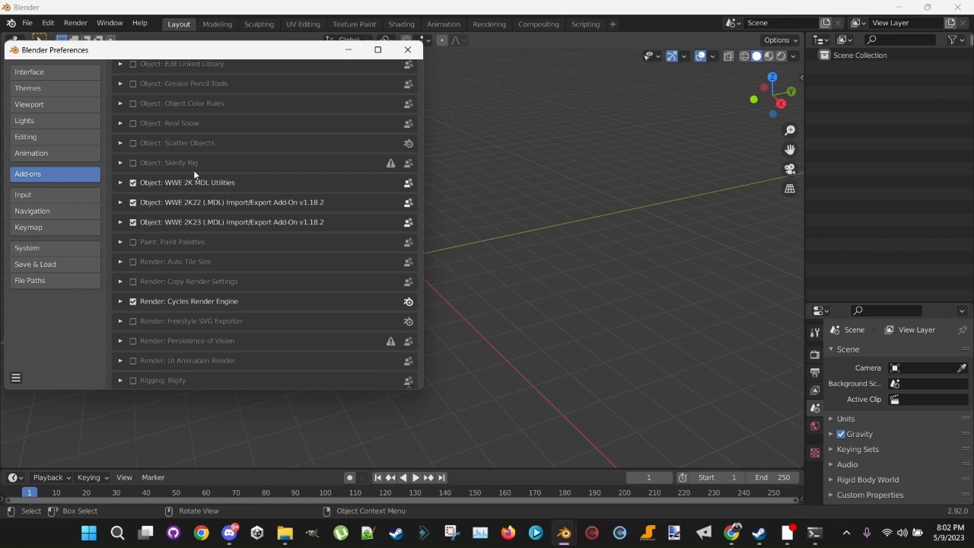
left_click(404, 49)
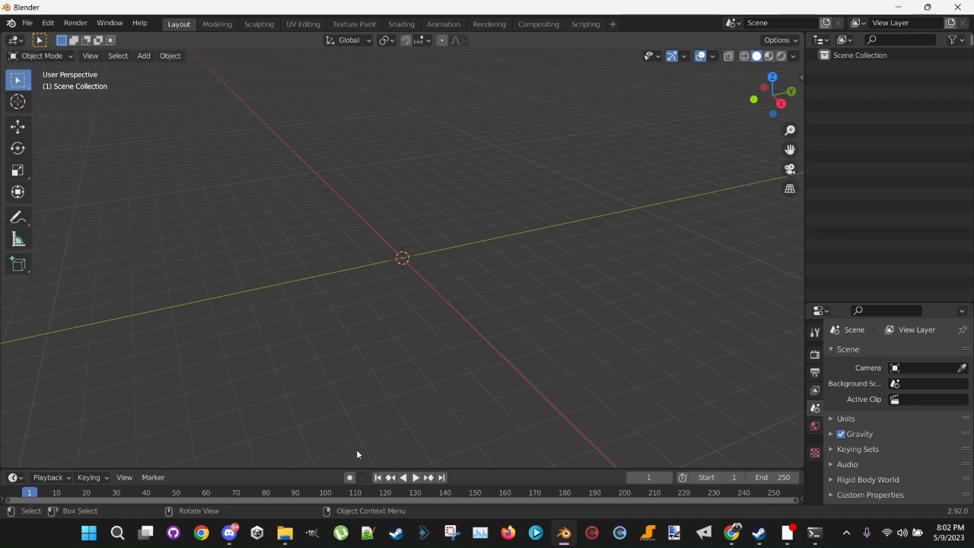
Step: Switch to File Explorer and copy the 1010_Sable folder from the _mods folder of WWE 2K22
mouse_move(288, 534)
left_click(287, 495)
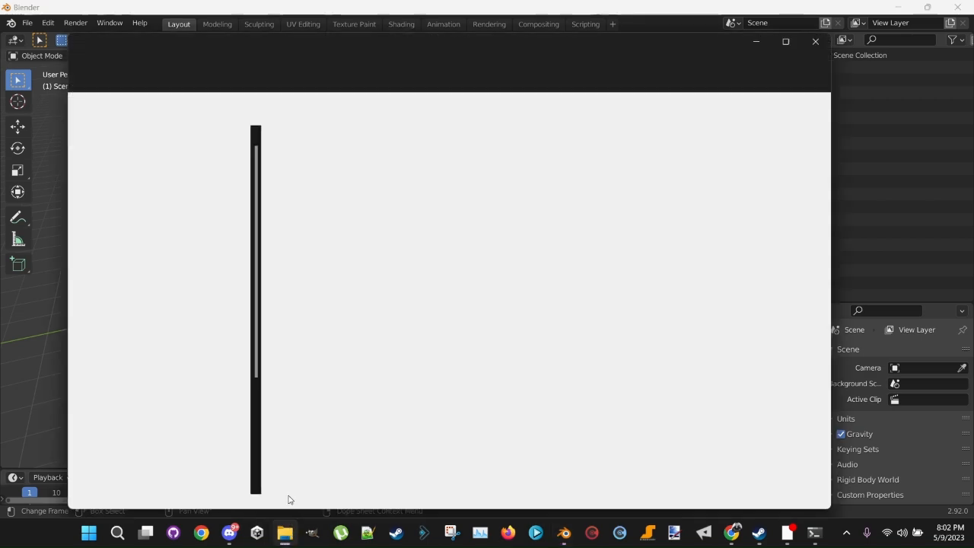
scroll(336, 376, "down", 1)
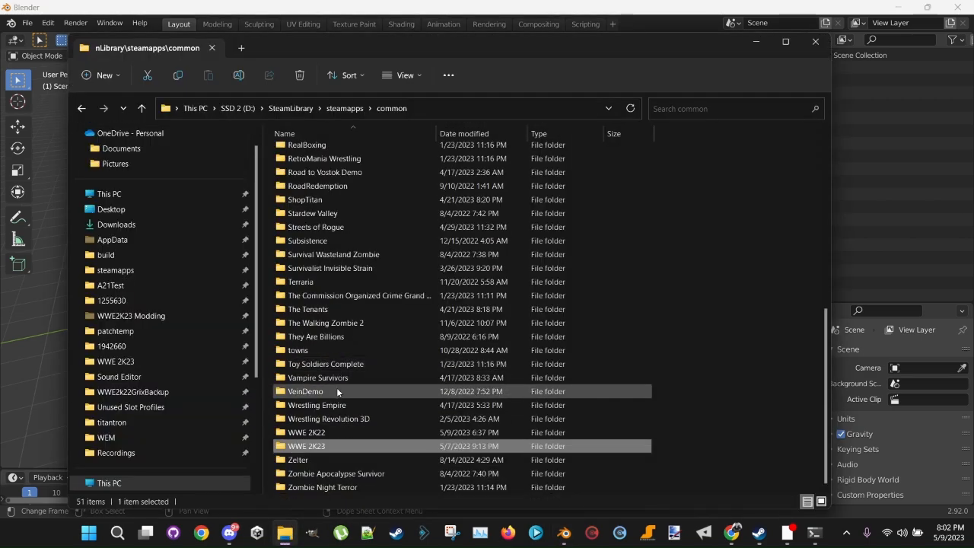
double_click(317, 433)
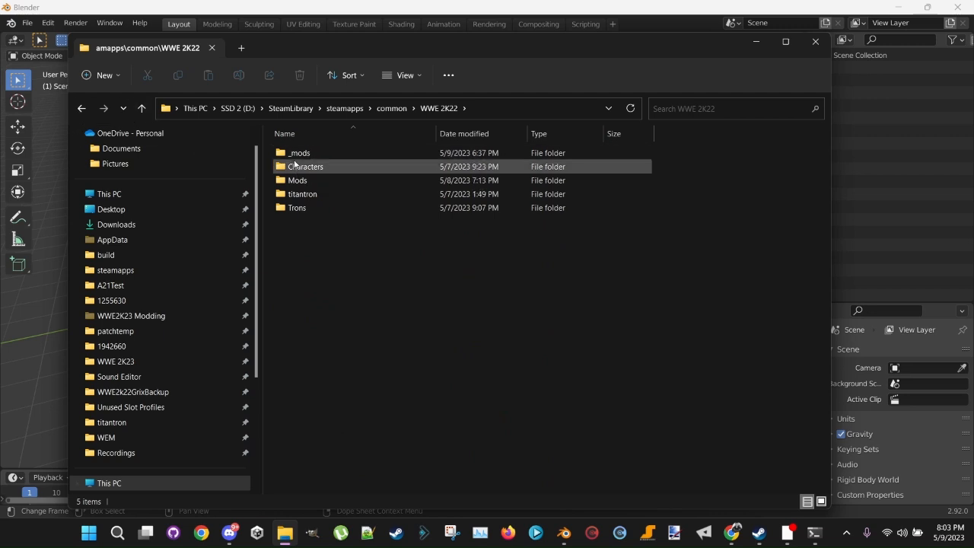
double_click(282, 154)
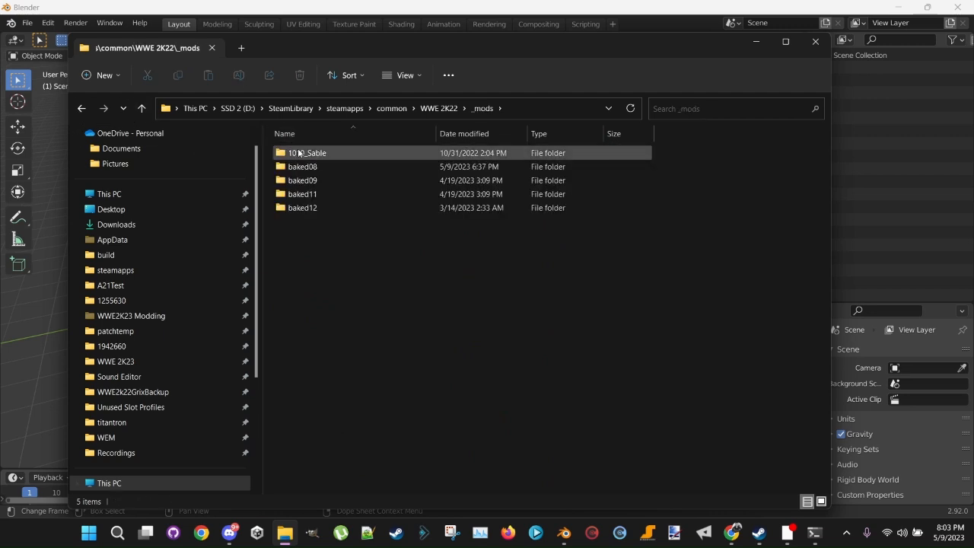
right_click(305, 154)
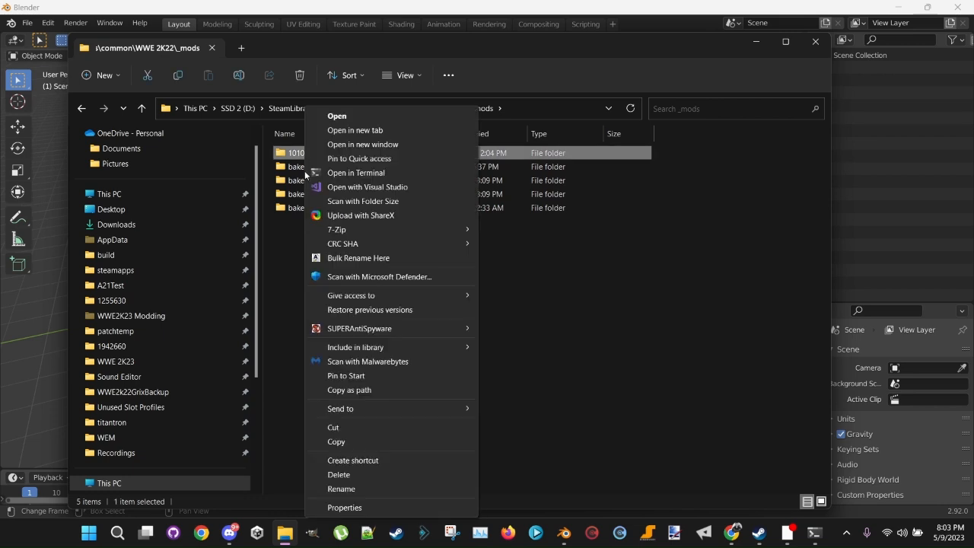
left_click(353, 442)
Step: Look at the 1010_Sable folder in the WWE 2K23 _mods folder, return to common and switch back to Blender
left_click(446, 109)
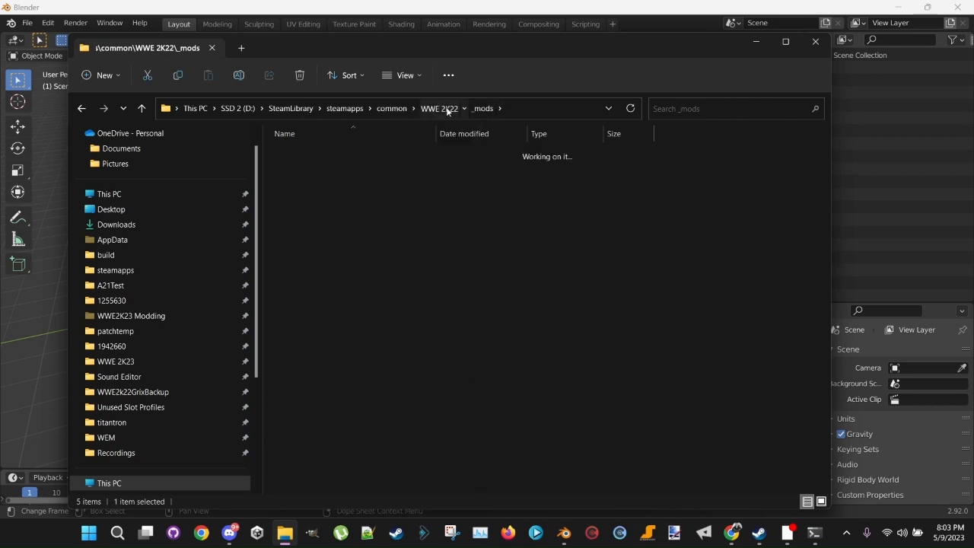
left_click(392, 108)
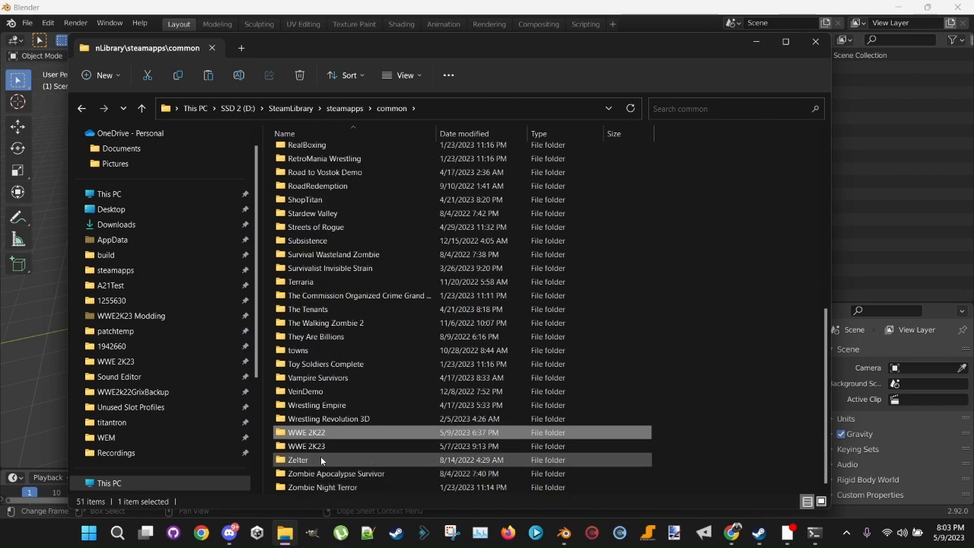
double_click(317, 446)
double_click(309, 156)
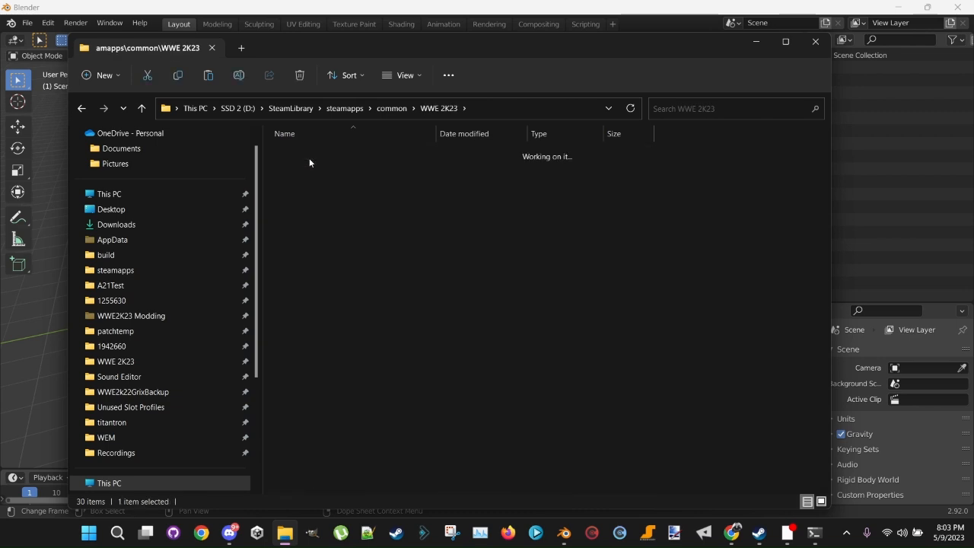
right_click(327, 390)
left_click(360, 239)
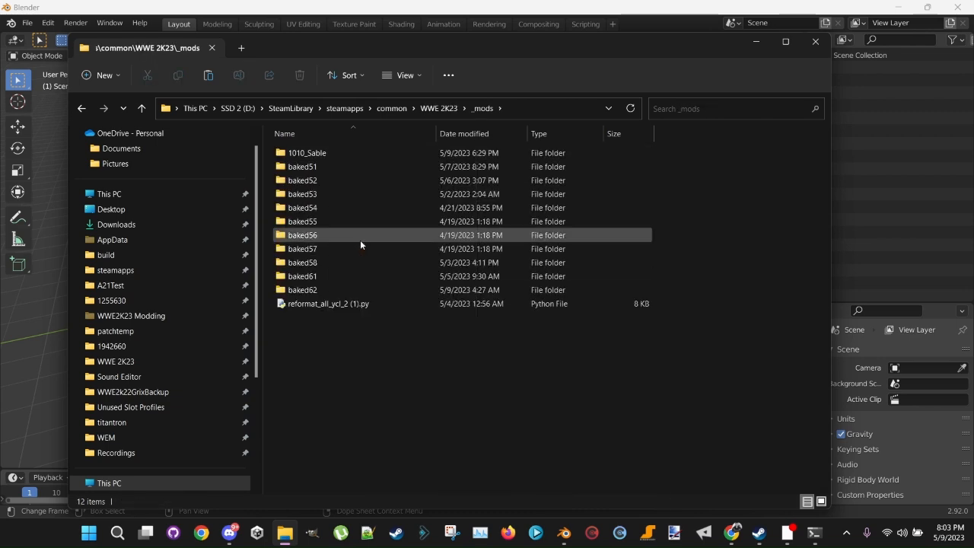
left_click(421, 195)
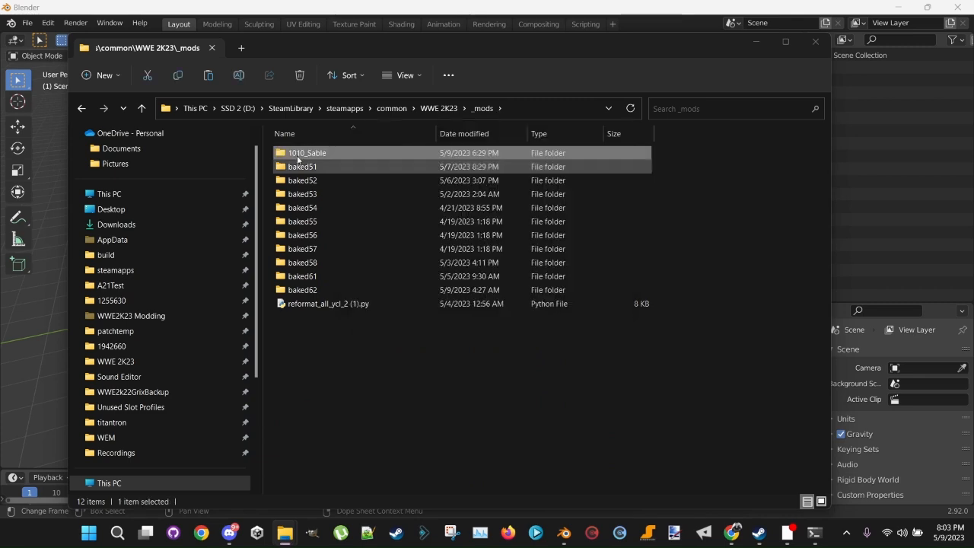
left_click(79, 111)
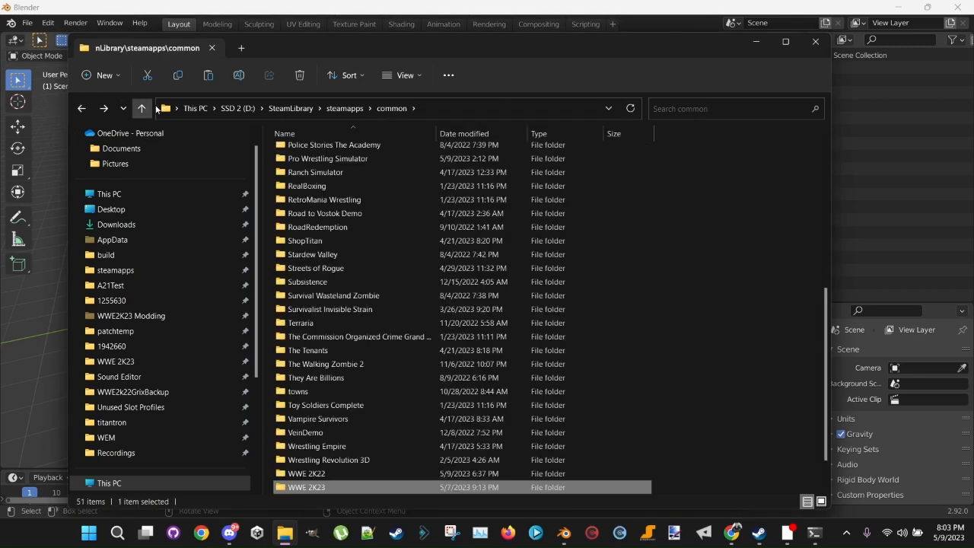
left_click(615, 6)
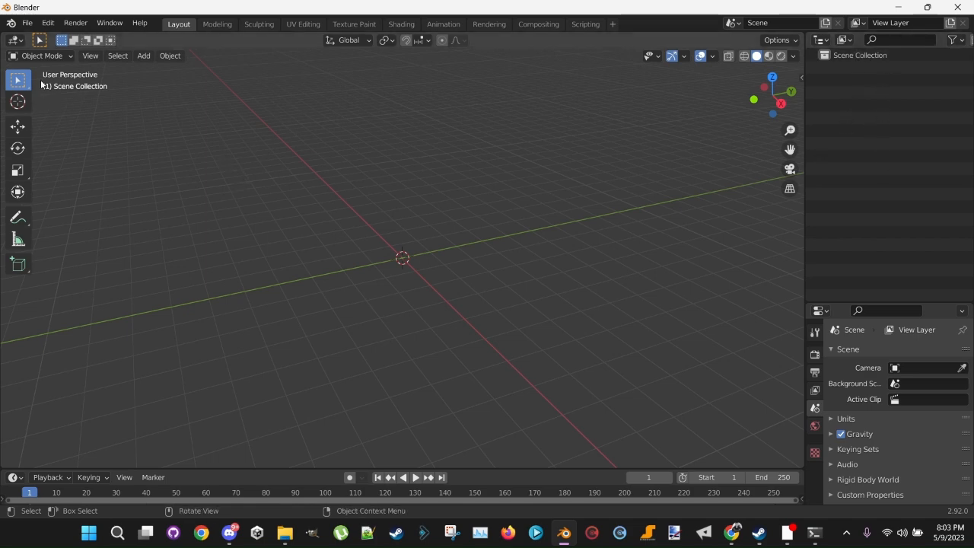
Step: Start a WWE2K22 MDL import and browse to D:\SteamLibrary\steamapps\common\WWE 2K22\_mods, with the folders sorted by name
left_click(27, 23)
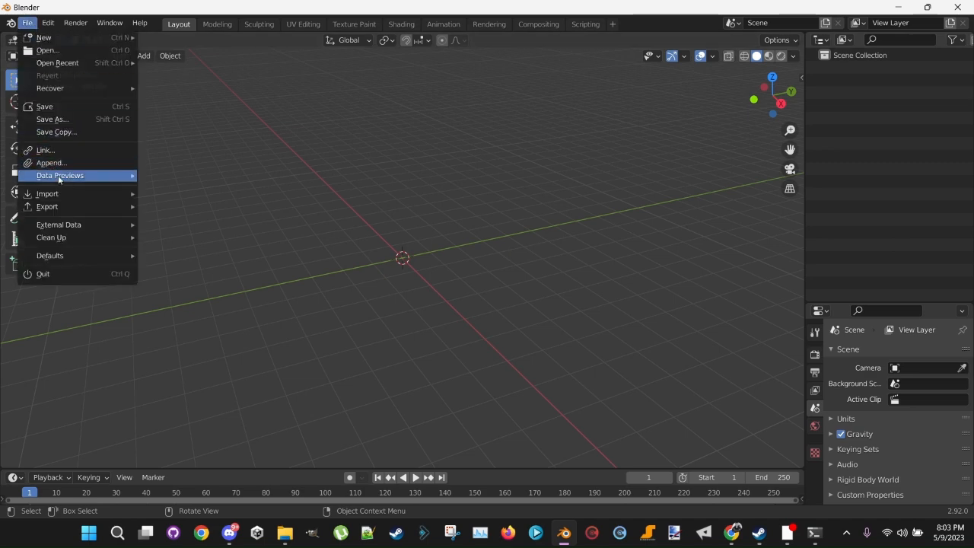
mouse_move(74, 195)
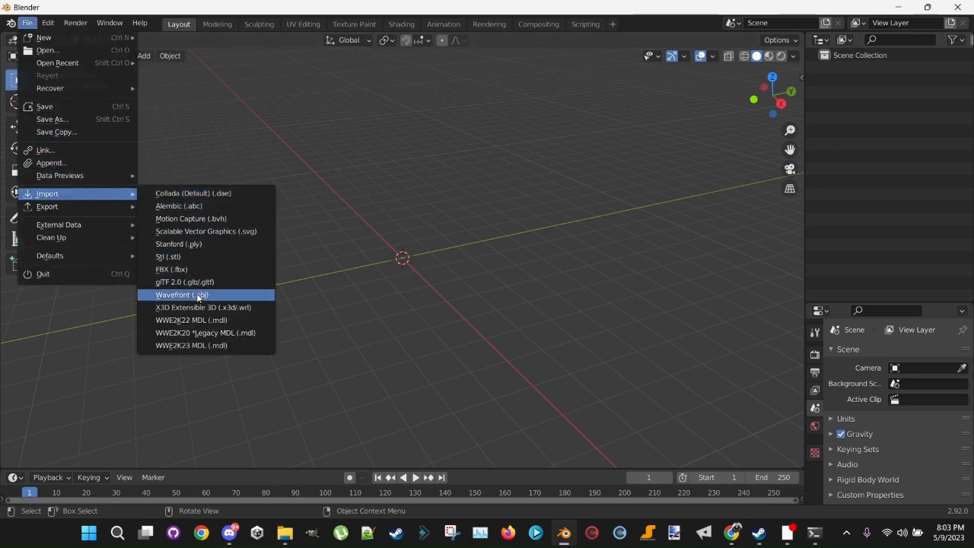
left_click(192, 323)
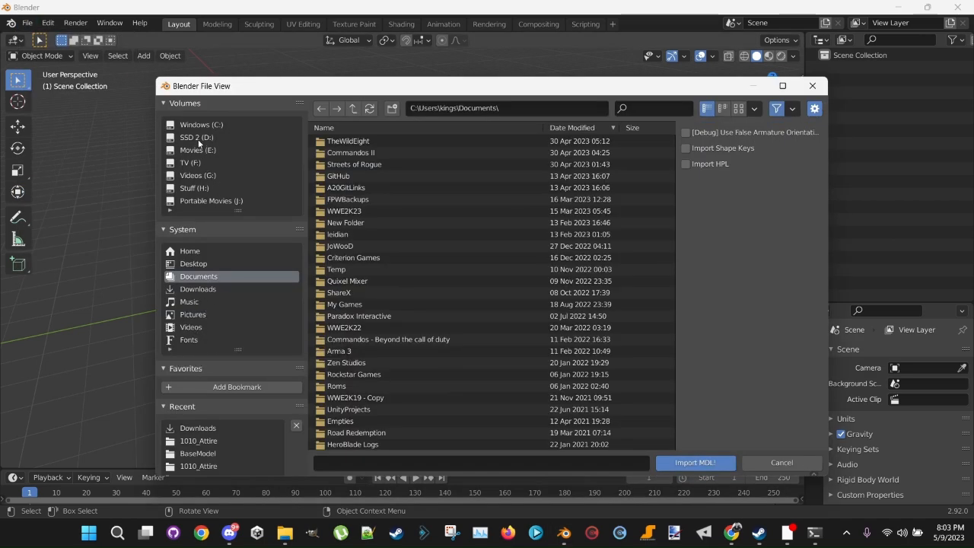
left_click(199, 140)
left_click(356, 151)
left_click(354, 142)
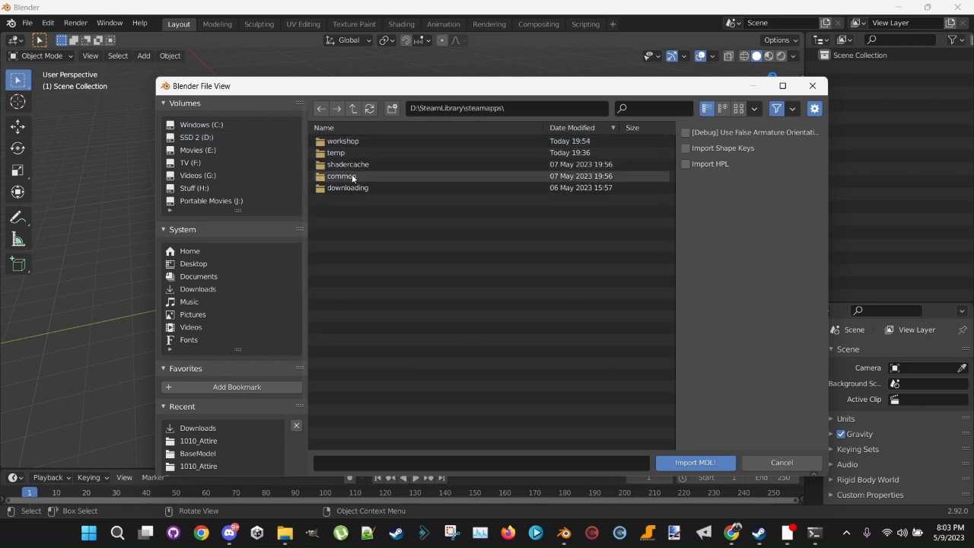
left_click(352, 178)
left_click(352, 125)
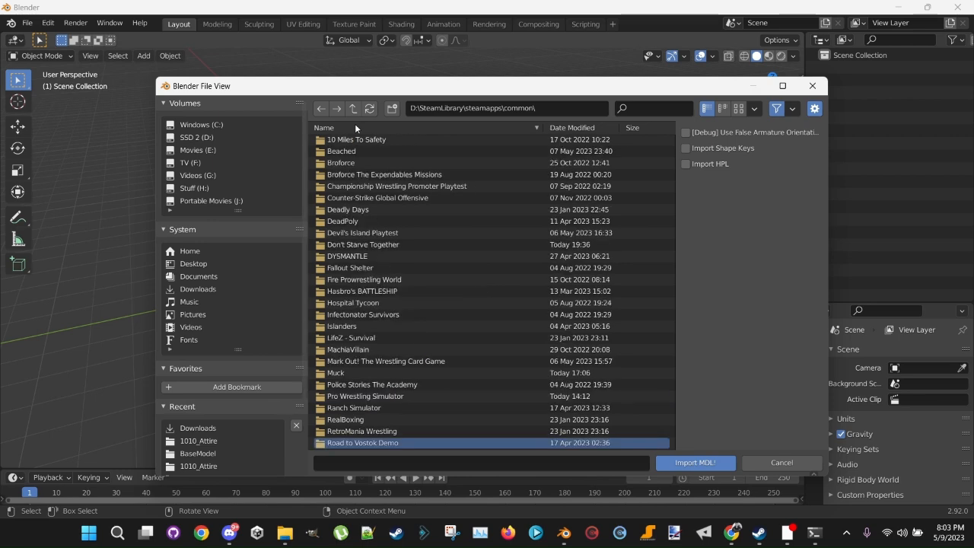
left_click(354, 126)
left_click(353, 164)
left_click(354, 127)
left_click(347, 142)
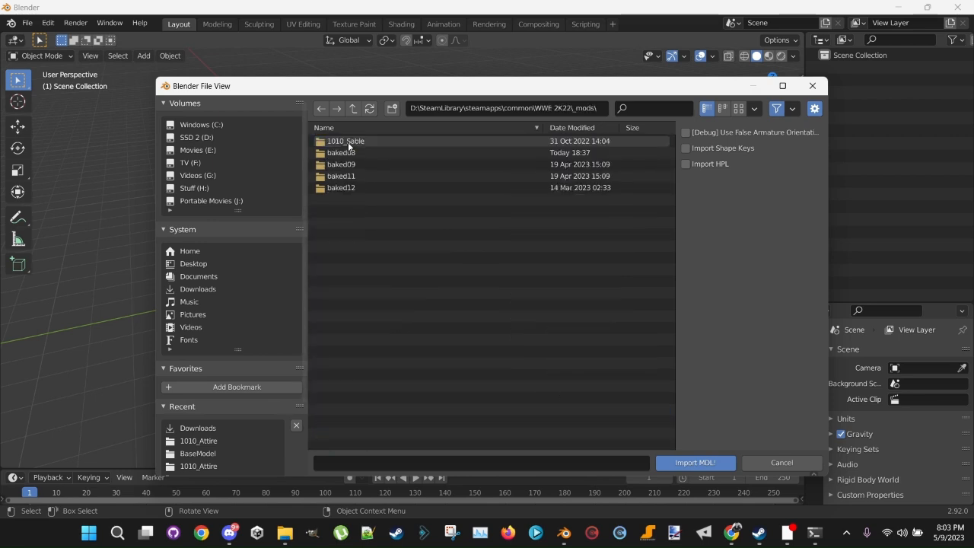
Step: Import baseModel.mdl from the 1010_Sable\BaseModel folder with Import Shape Keys enabled
left_click(348, 141)
left_click(348, 153)
left_click(348, 152)
left_click(686, 148)
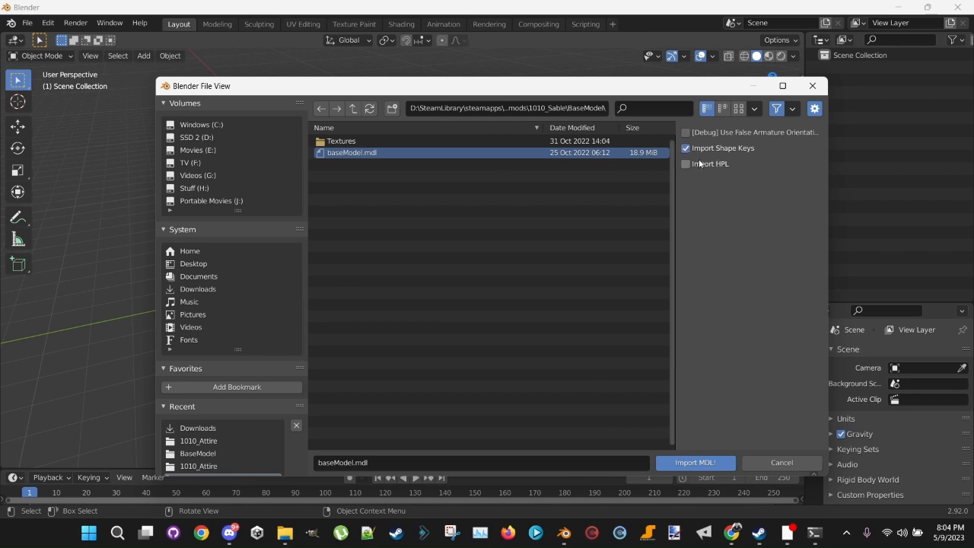
left_click(682, 461)
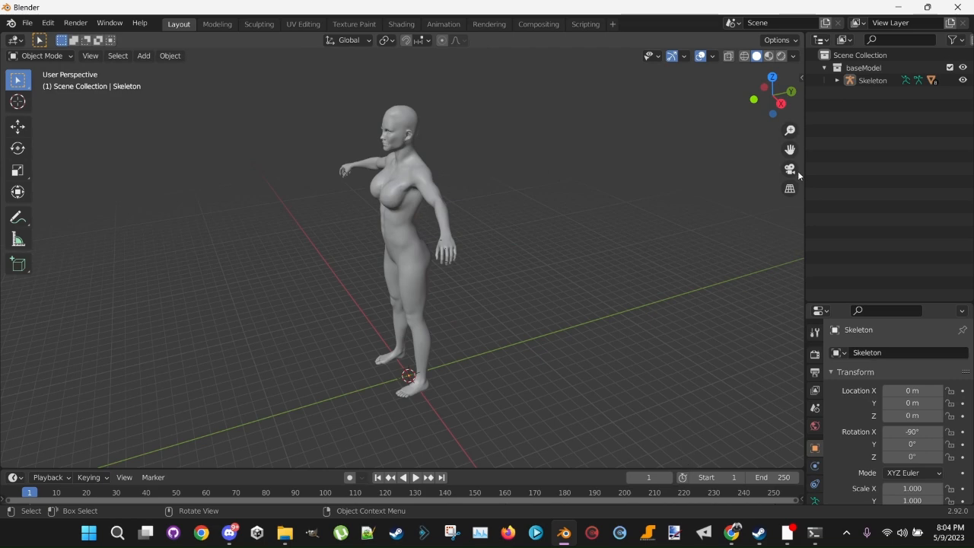
Step: Select all the skinned meshes under Skeleton, from body to teeth, and start a WWE2K23 MDL export
left_click(837, 80)
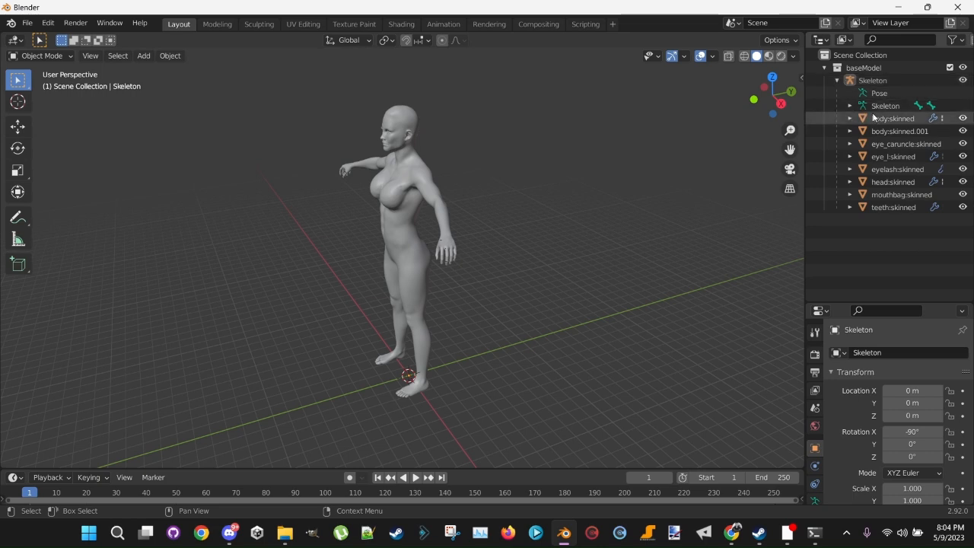
left_click_drag(916, 225, 866, 118)
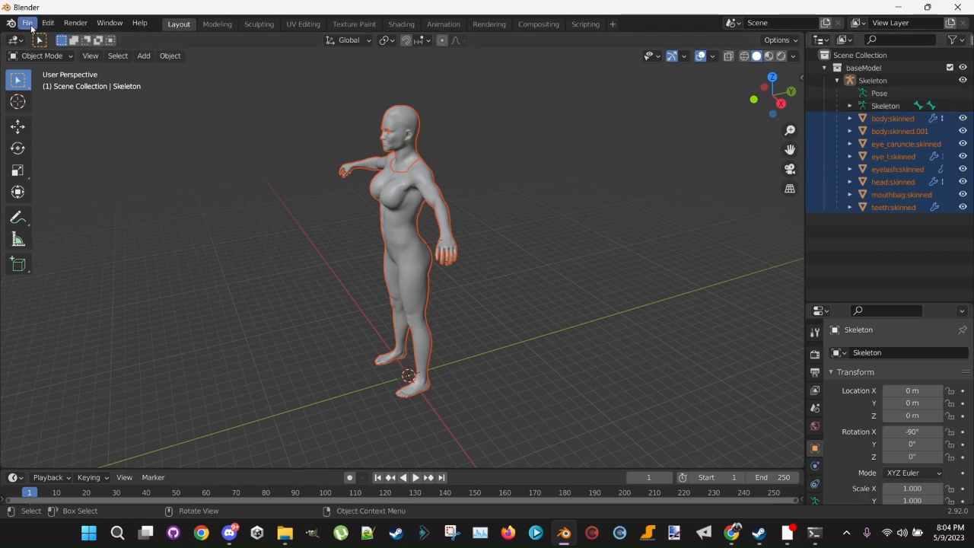
left_click(29, 25)
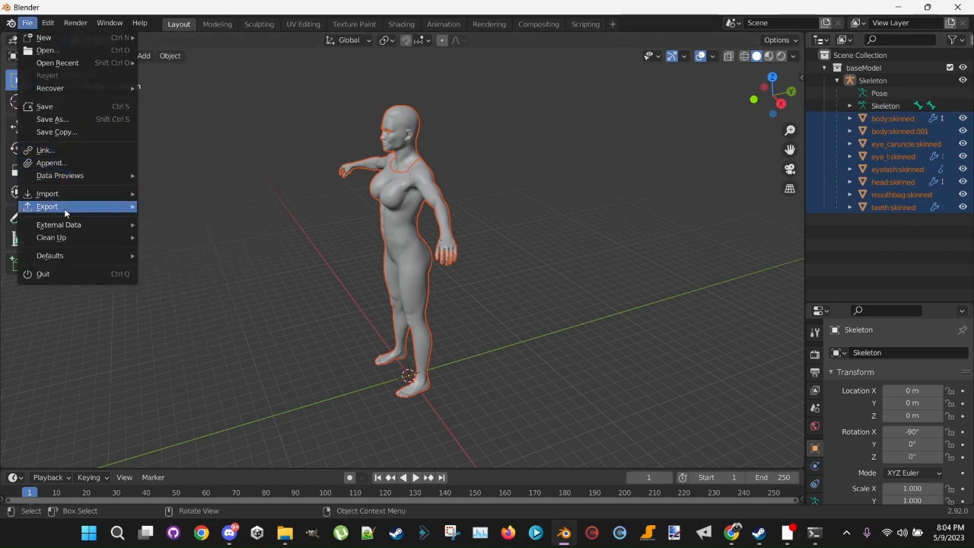
mouse_move(64, 207)
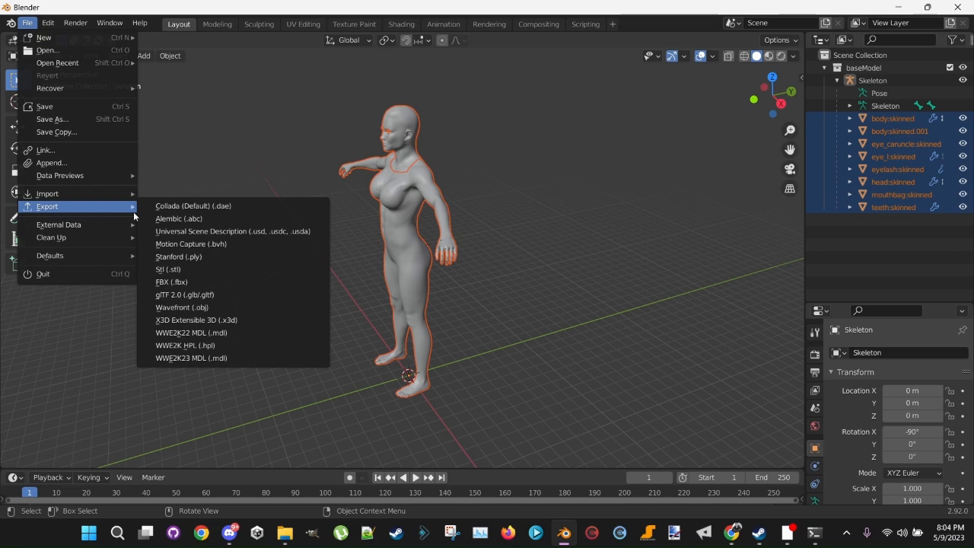
left_click(203, 358)
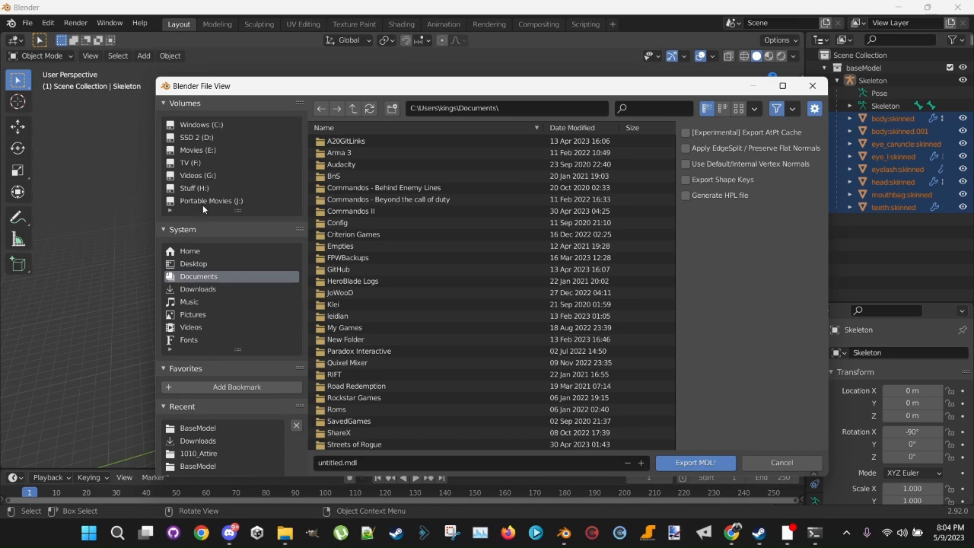
Step: Set the export location to D:\SteamLibrary\steamapps\common\WWE 2K23\_mods\1010_Sable\BaseModel
left_click(195, 138)
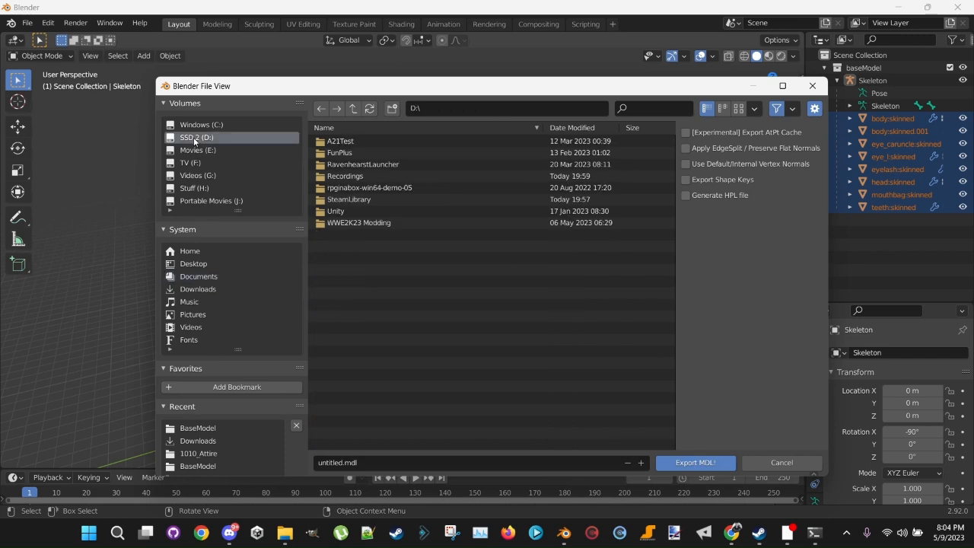
double_click(357, 198)
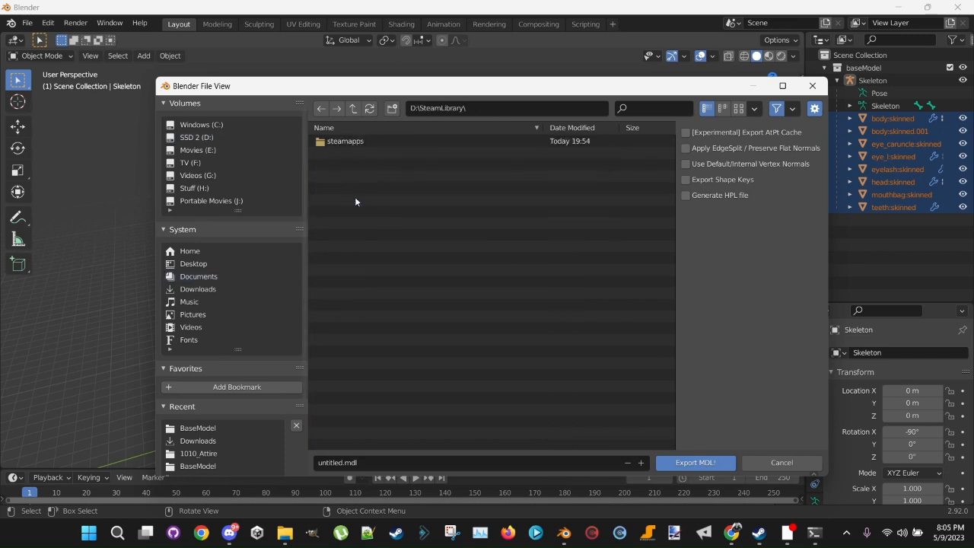
double_click(352, 145)
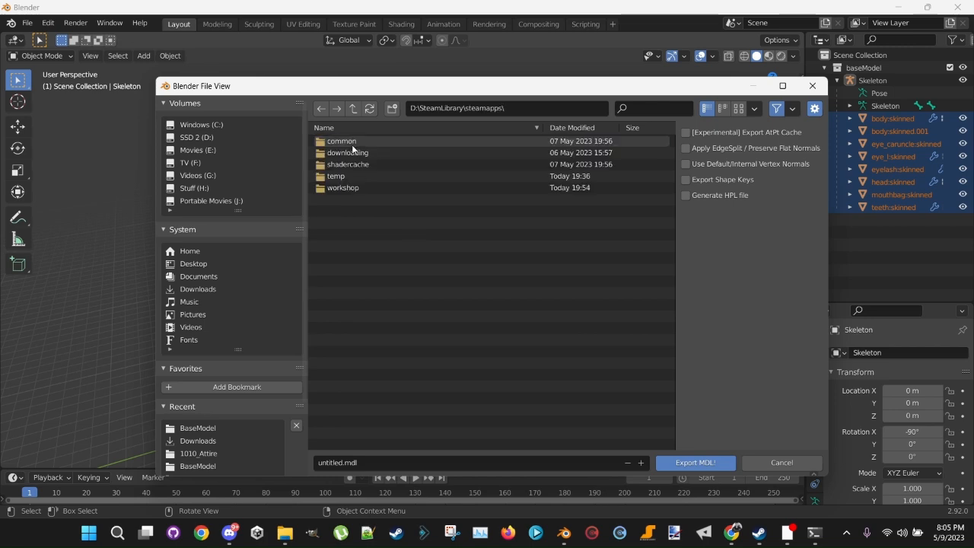
double_click(350, 141)
scroll(346, 282, "down", 7)
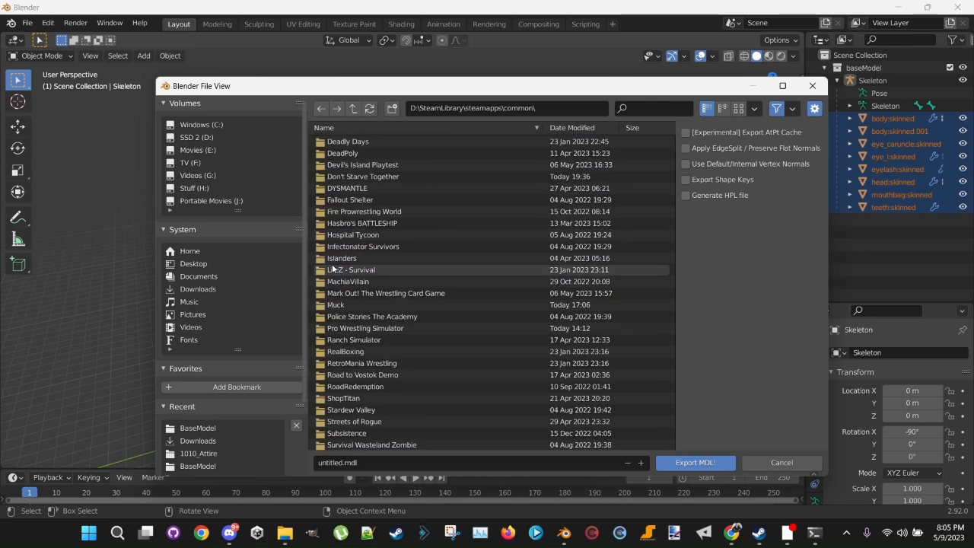
double_click(340, 446)
left_click(341, 142)
double_click(341, 141)
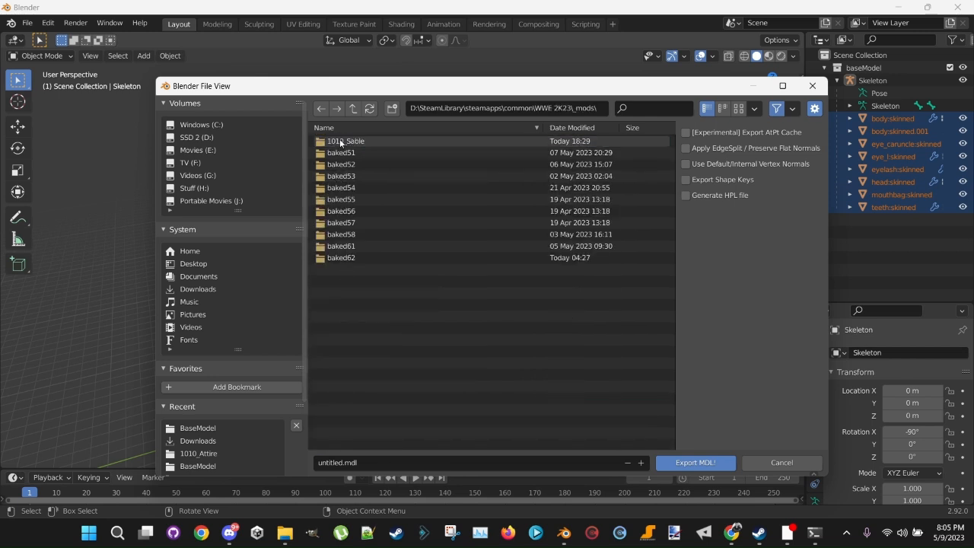
double_click(364, 141)
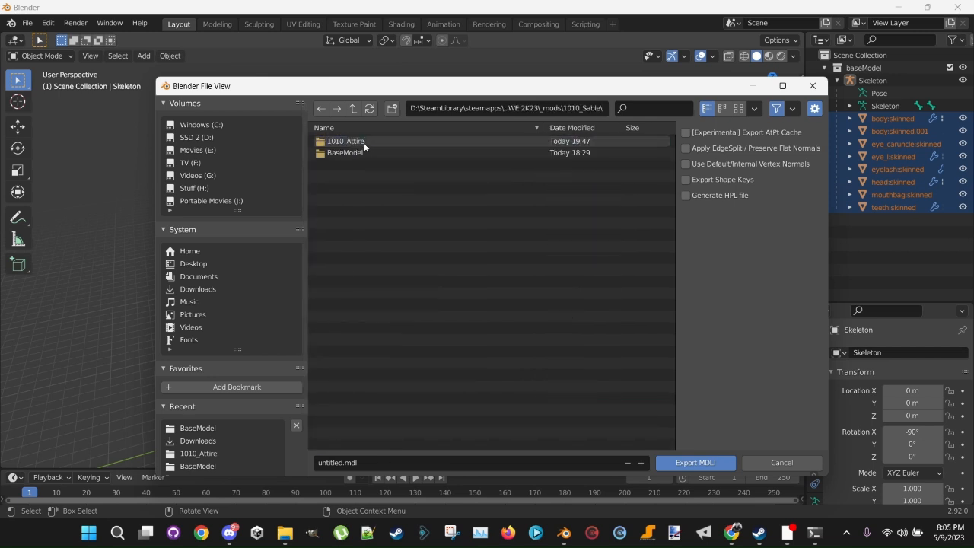
double_click(356, 153)
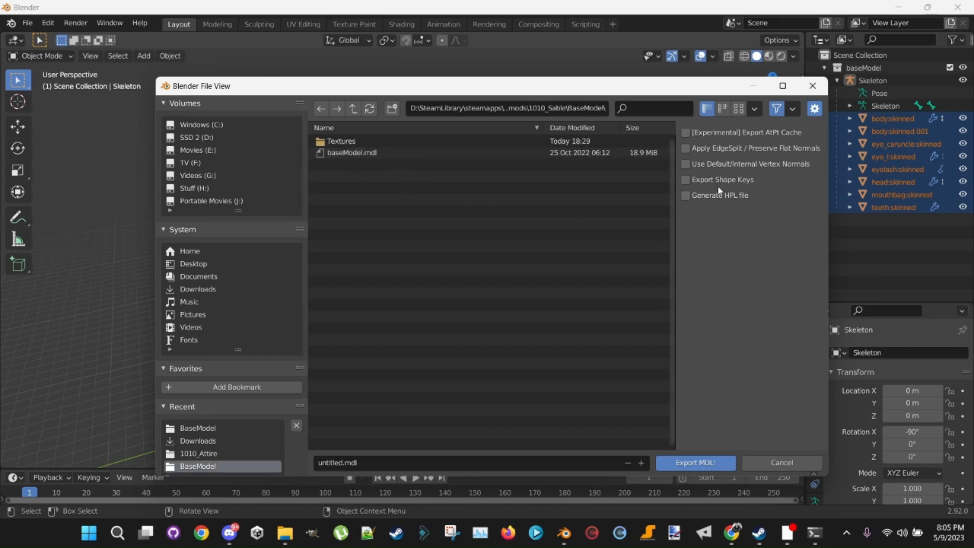
Step: Export the meshes over the existing baseModel.mdl with Export Shape Keys enabled
left_click(686, 180)
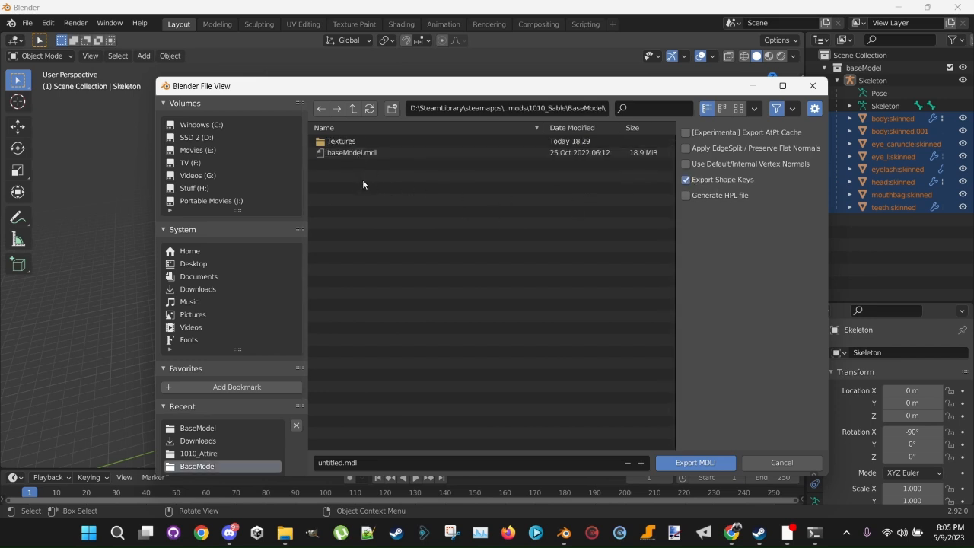
left_click(339, 156)
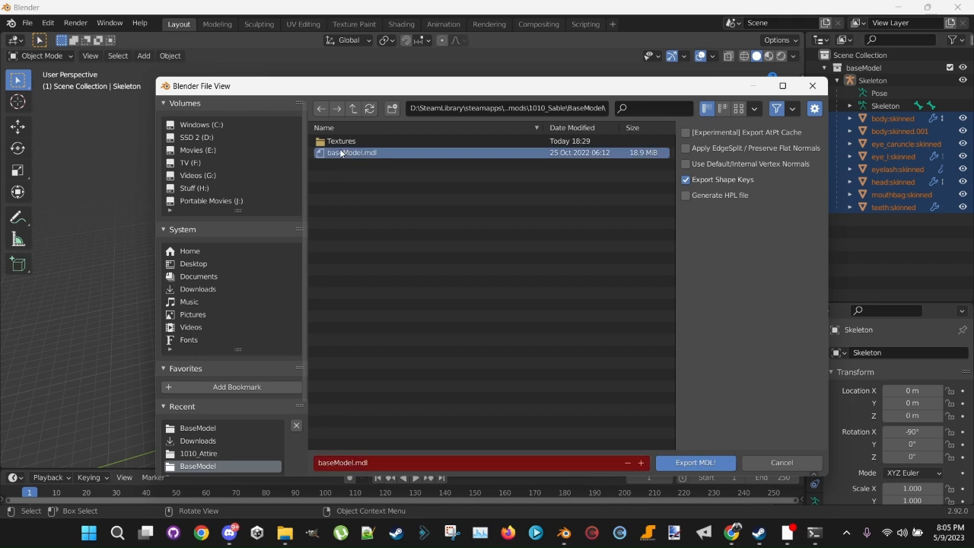
left_click(696, 462)
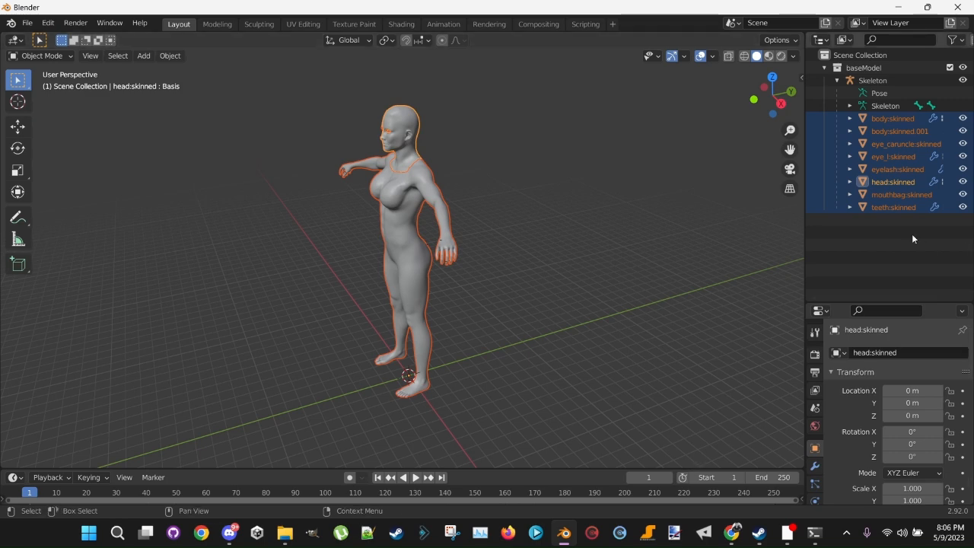
Step: Delete the baseModel collection together with its skeleton and all skinned meshes
left_click_drag(911, 233, 845, 68)
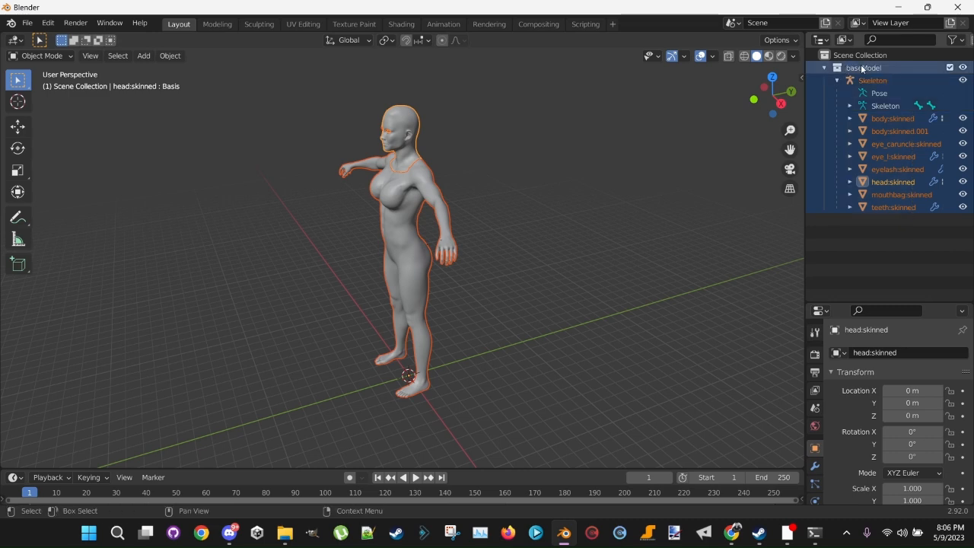
right_click(862, 69)
left_click(792, 118)
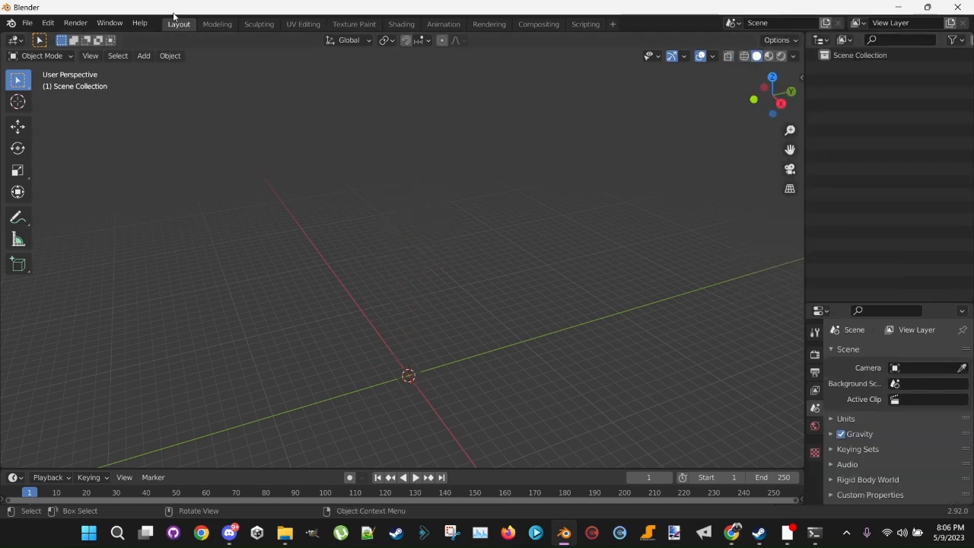
Step: Import 1010_Attire.mdl as a WWE2K22 MDL from the WWE 2K22 _mods\1010_Sable\1010_Attire folder with Import Shape Keys disabled
left_click(27, 23)
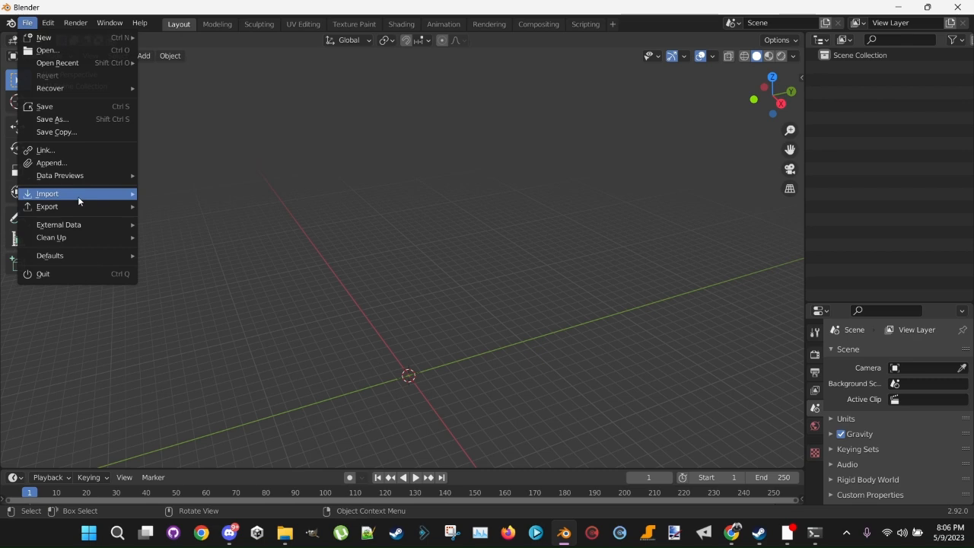
mouse_move(78, 196)
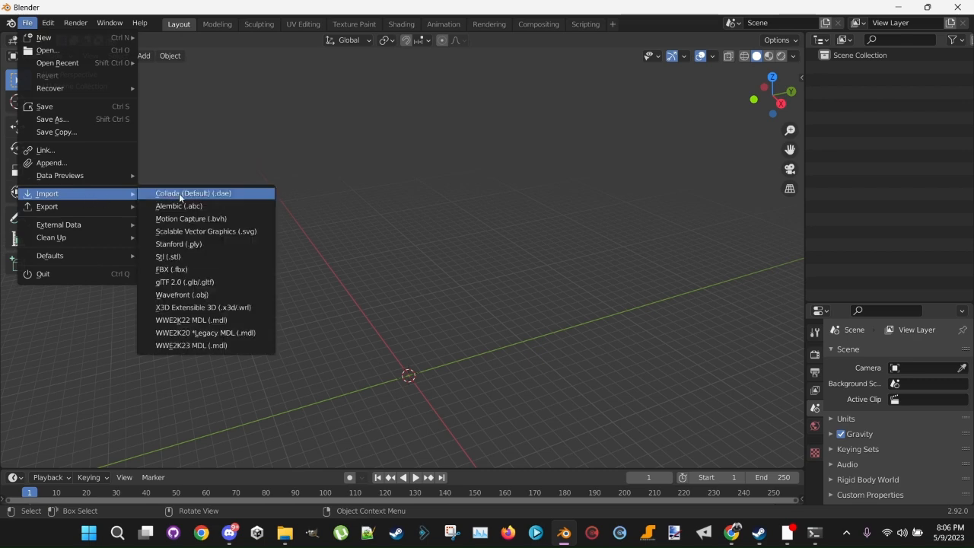
left_click(213, 320)
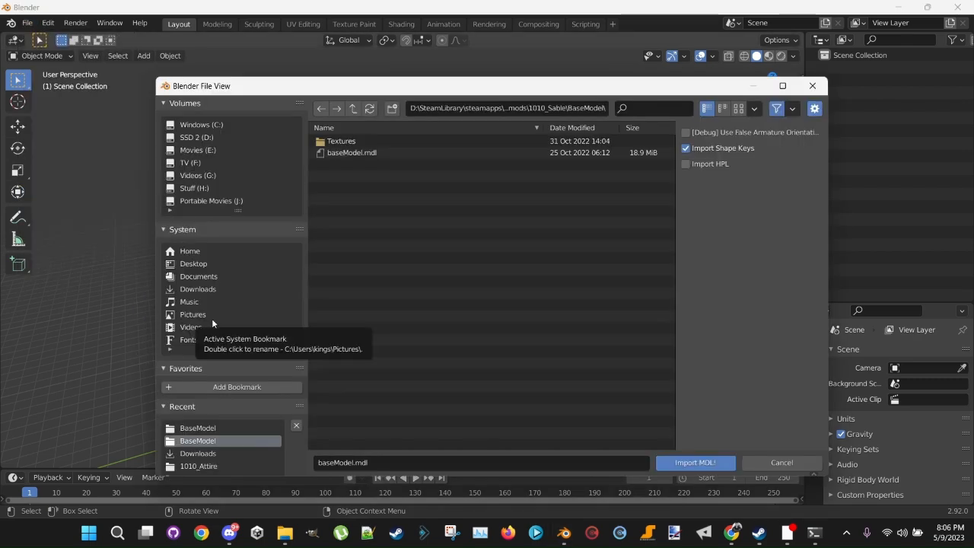
left_click(353, 108)
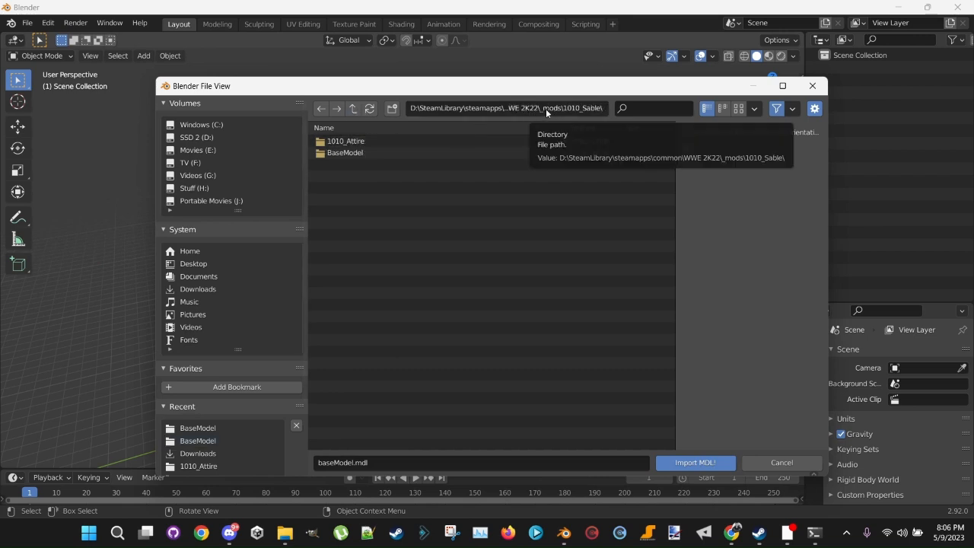
left_click(332, 143)
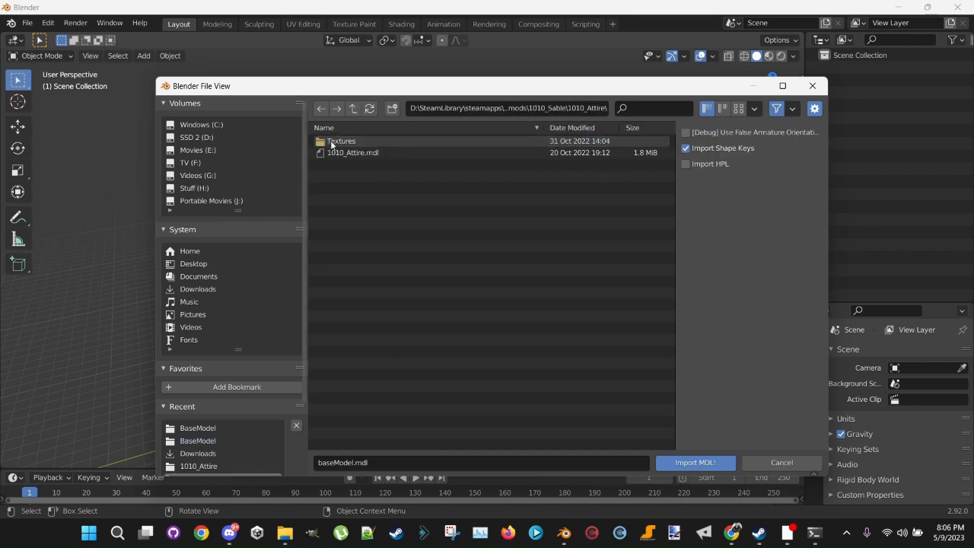
left_click(339, 153)
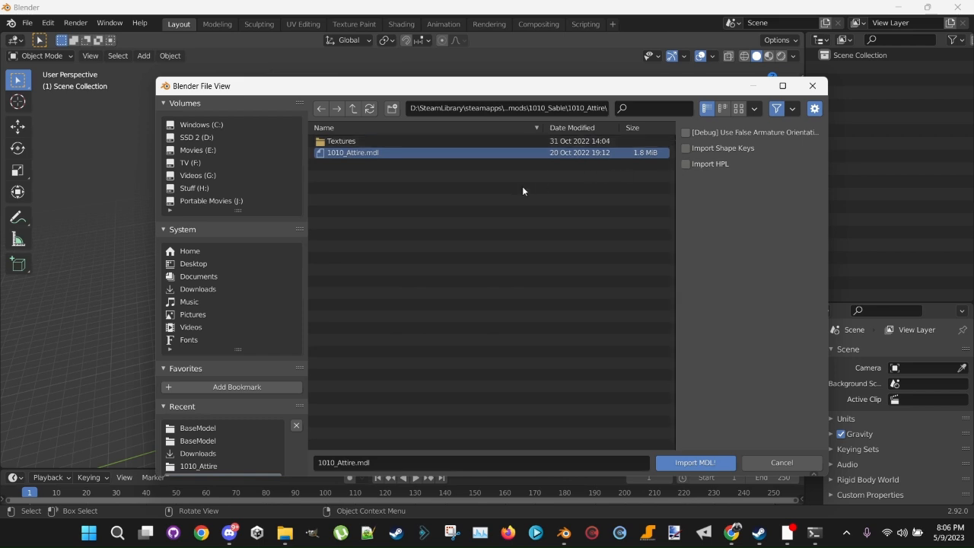
left_click(676, 464)
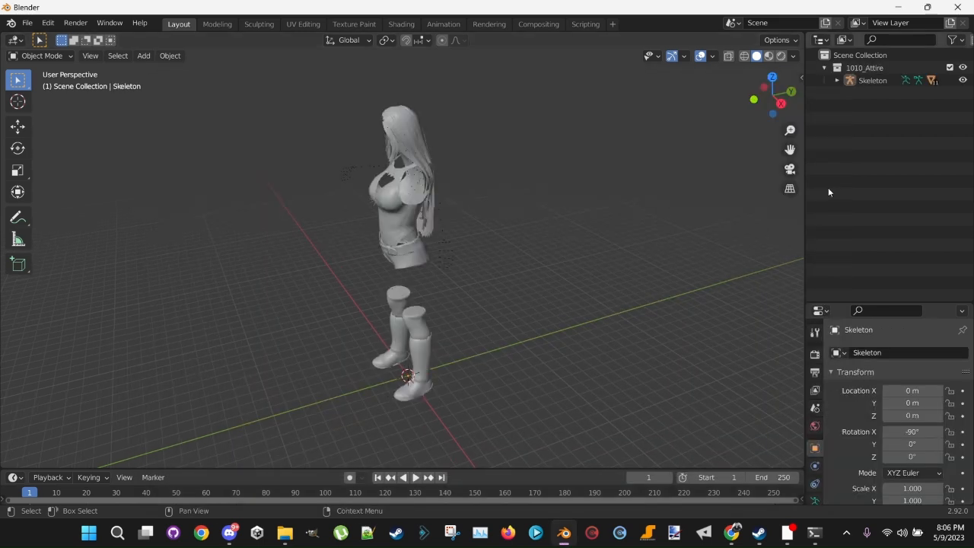
Step: Export all skinned attire meshes, belt through tights, as WWE2K23 MDL over 1010_Attire.mdl in the WWE 2K23 1010_Attire folder with Export Shape Keys disabled
left_click(837, 81)
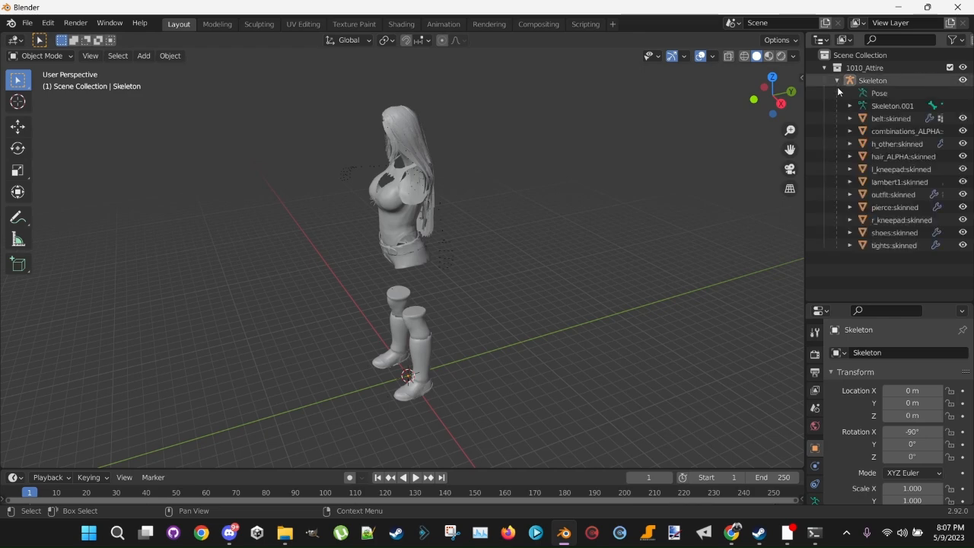
left_click_drag(922, 258, 854, 121)
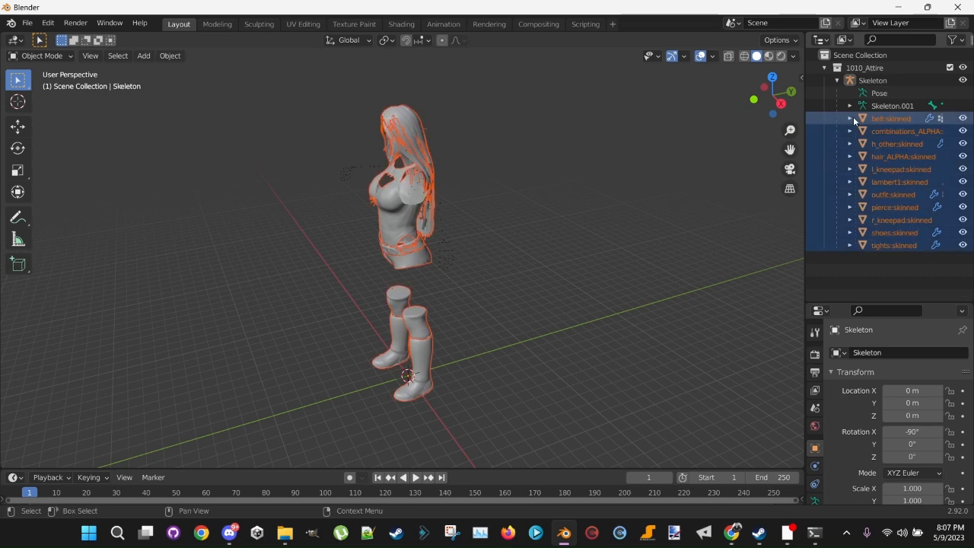
left_click(21, 23)
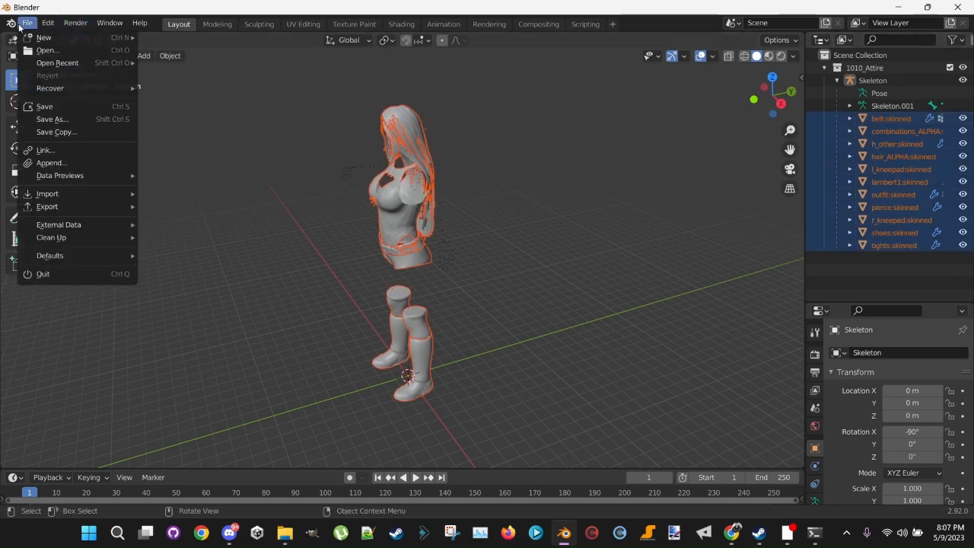
mouse_move(65, 207)
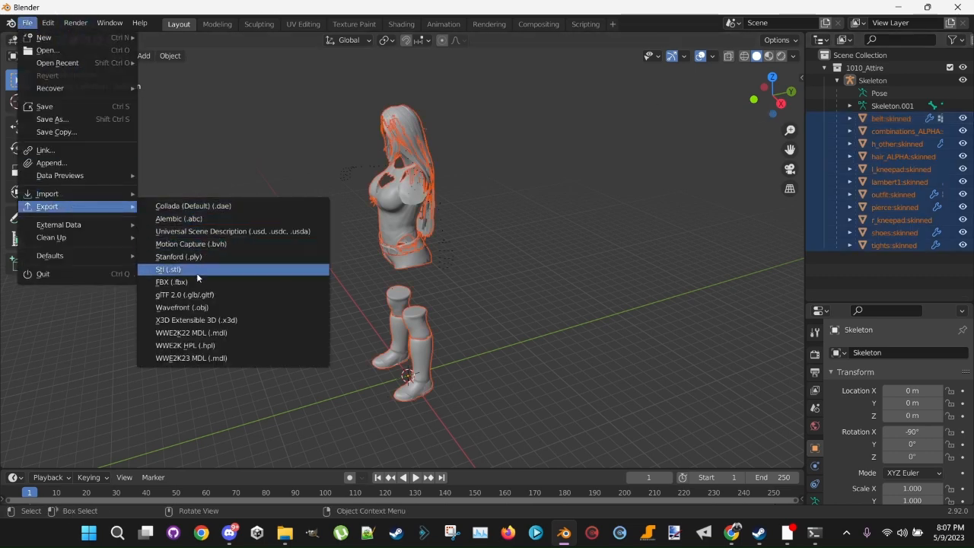
left_click(213, 358)
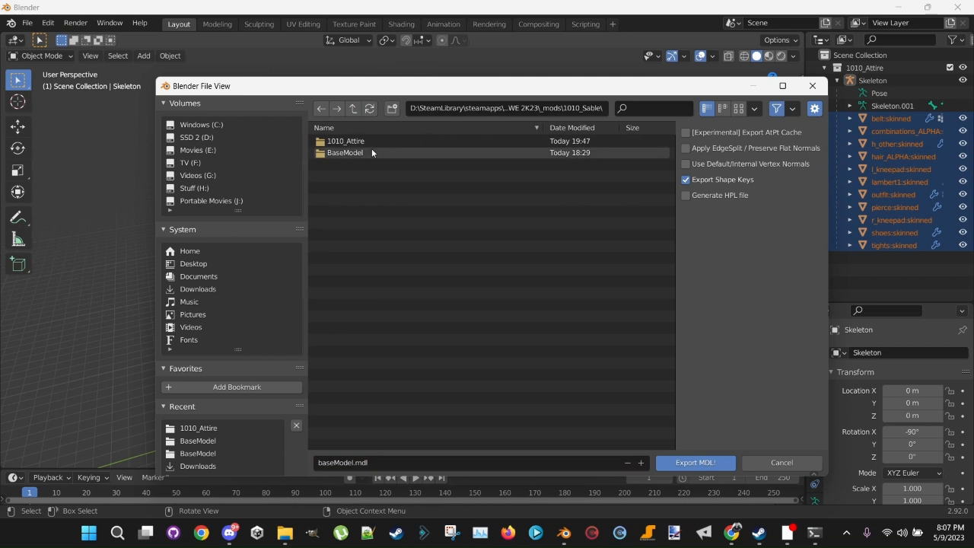
double_click(346, 142)
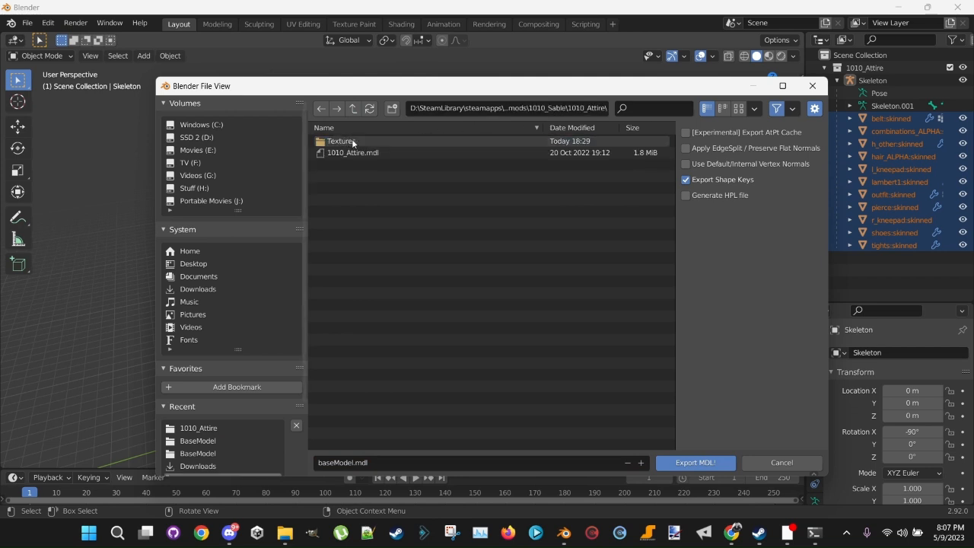
left_click(353, 152)
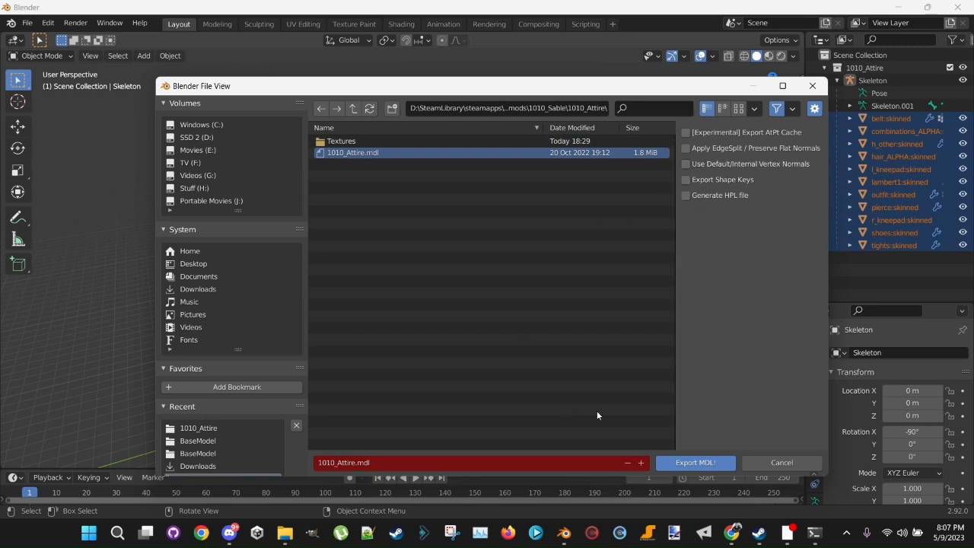
left_click(683, 463)
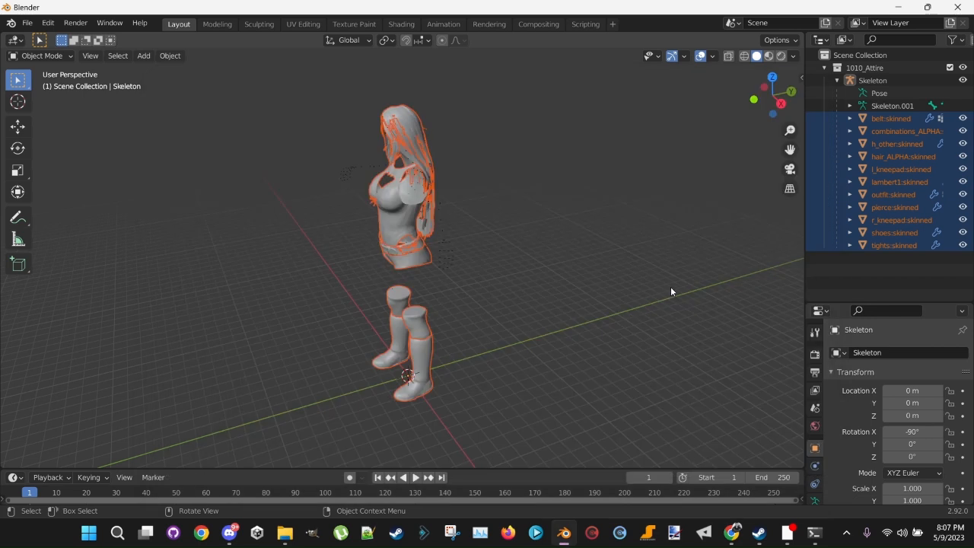
Step: Delete the 1010_Attire collection together with its skeleton and all attire meshes
left_click_drag(905, 268, 835, 65)
right_click(856, 65)
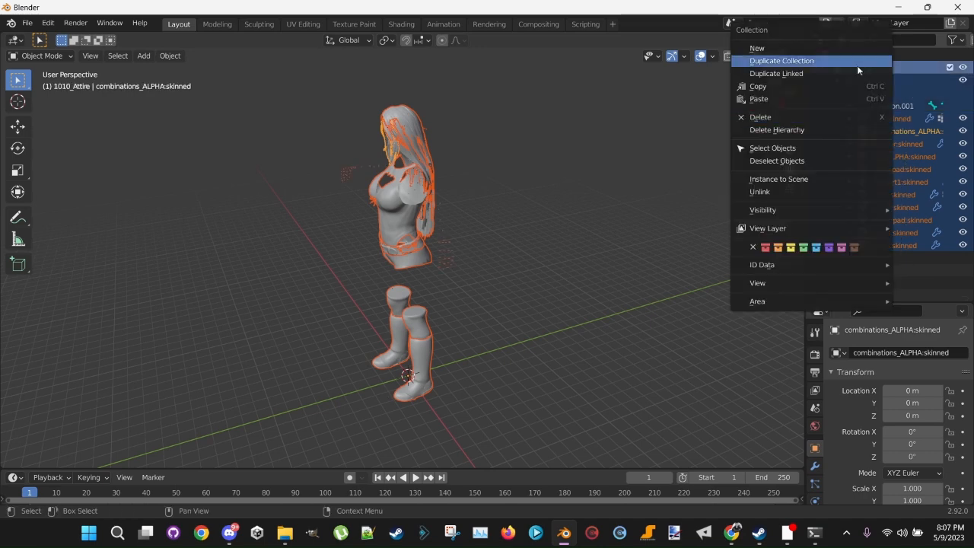
left_click(816, 115)
Step: Import baseModel.mdl as a WWE2K23 MDL from the WWE 2K23 _mods\1010_Sable\BaseModel folder with Import Shape Keys disabled
left_click(27, 23)
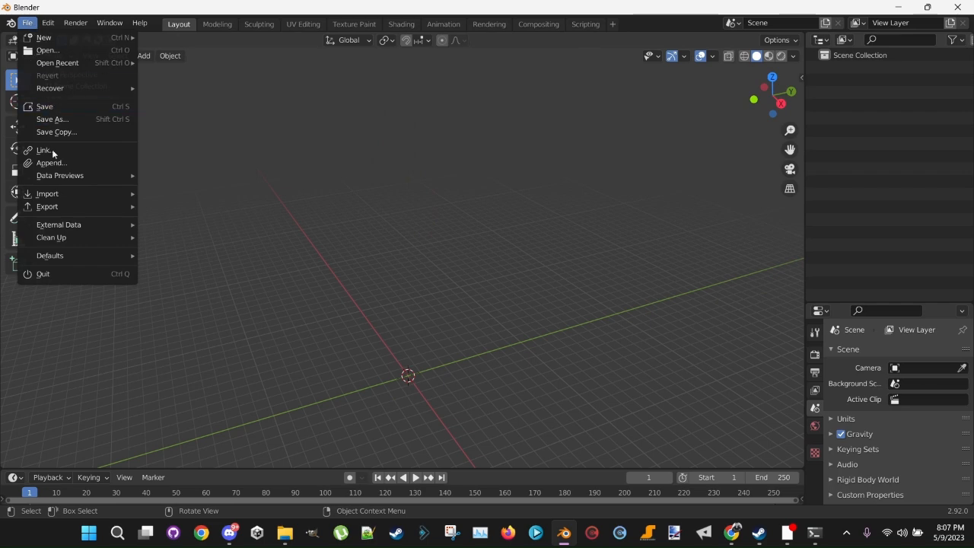
mouse_move(71, 193)
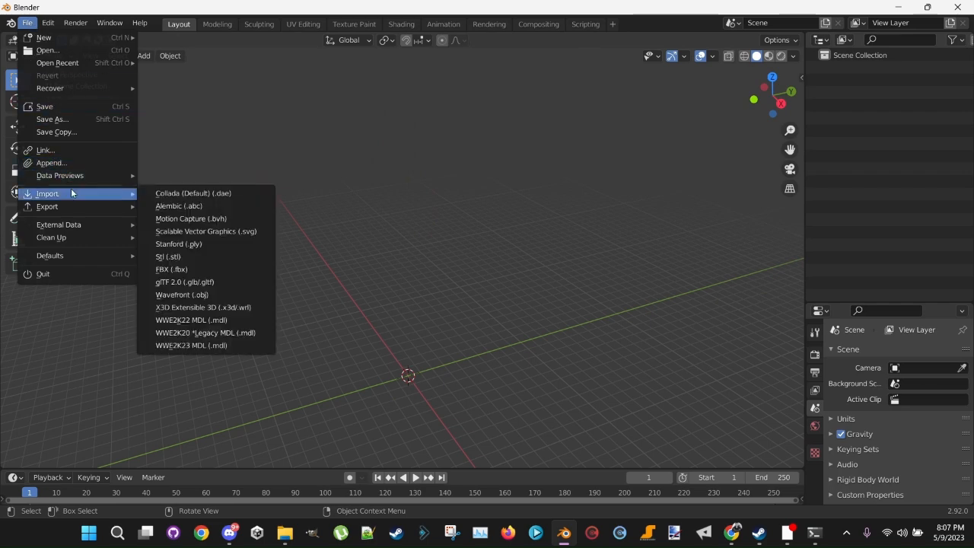
left_click(199, 346)
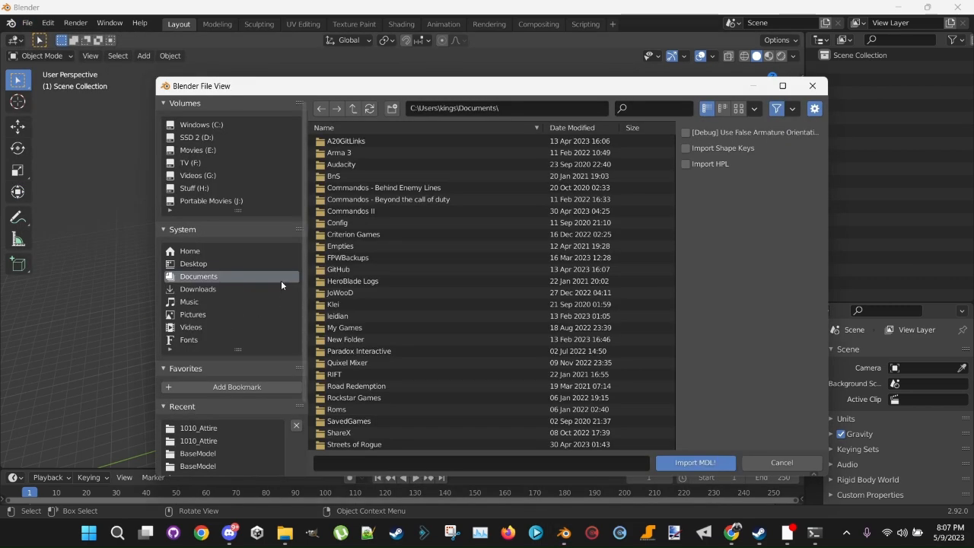
left_click(208, 427)
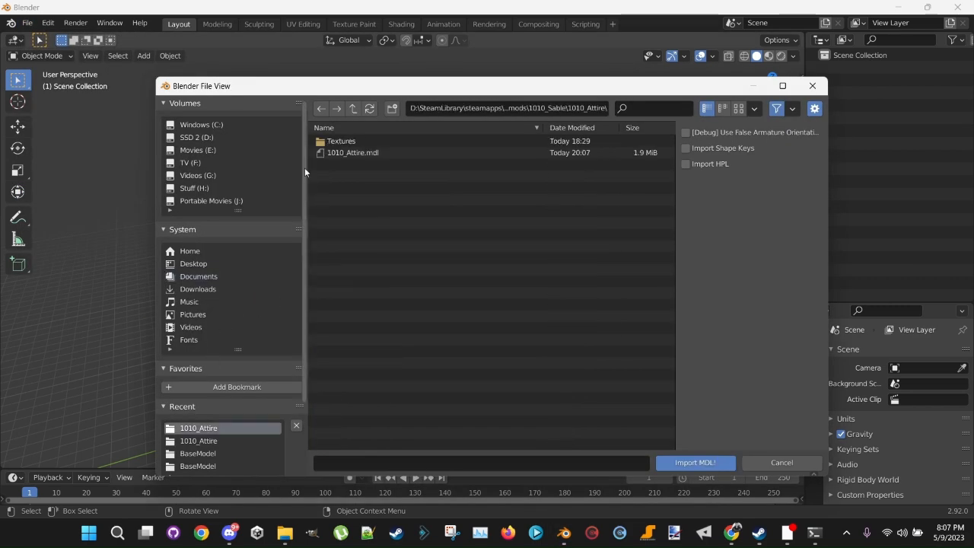
left_click(353, 108)
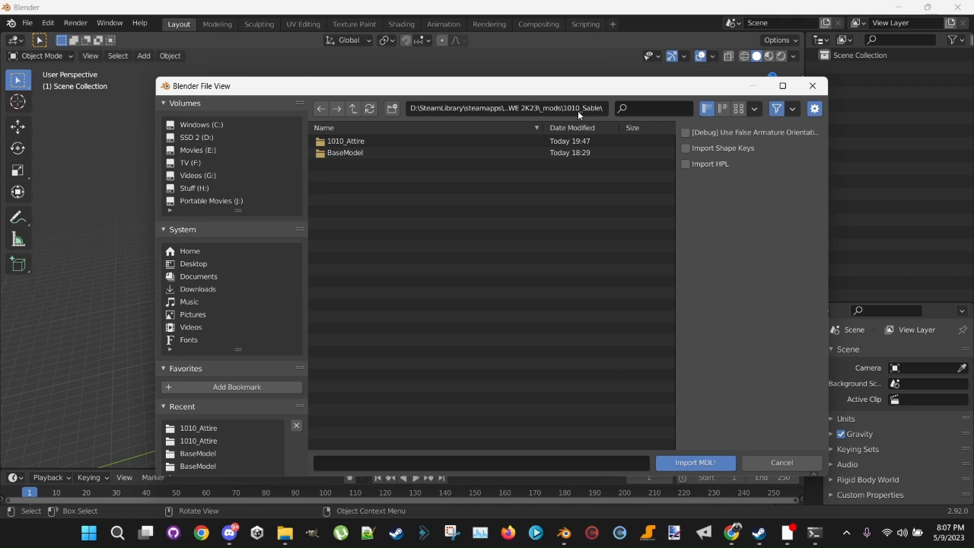
double_click(346, 152)
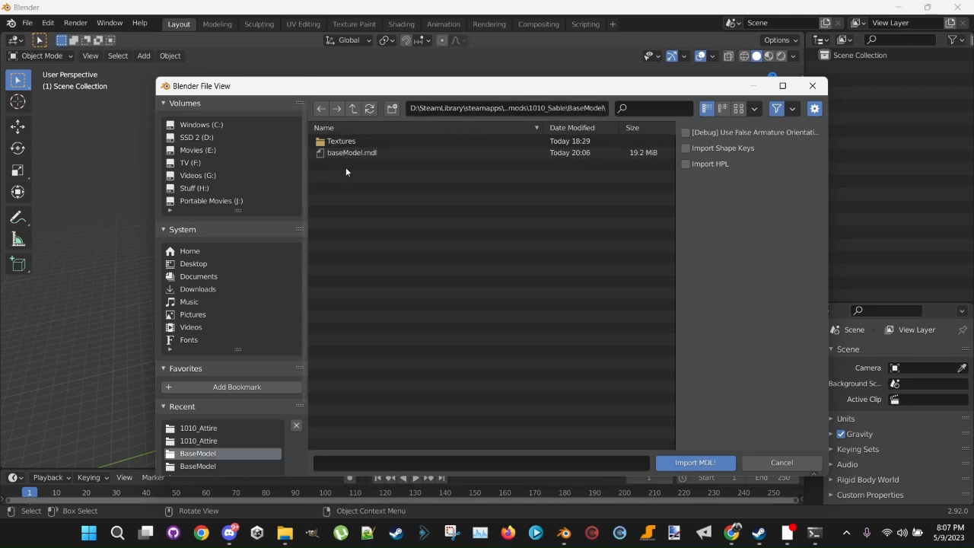
left_click(348, 152)
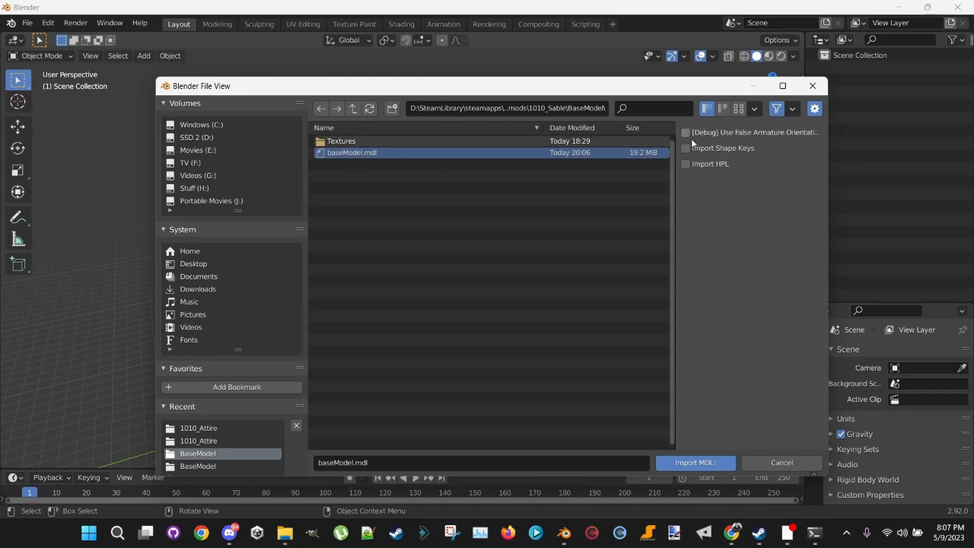
left_click(694, 462)
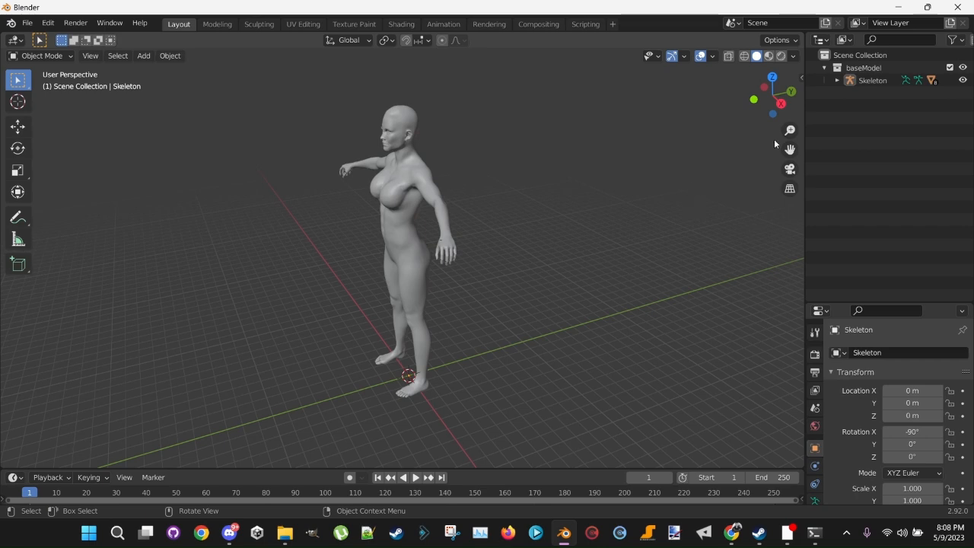
Step: Expand Skeleton and highlight body:skinned, head:skinned and body:skinned.001 to check which body part each mesh covers, then clear the selection
left_click(837, 80)
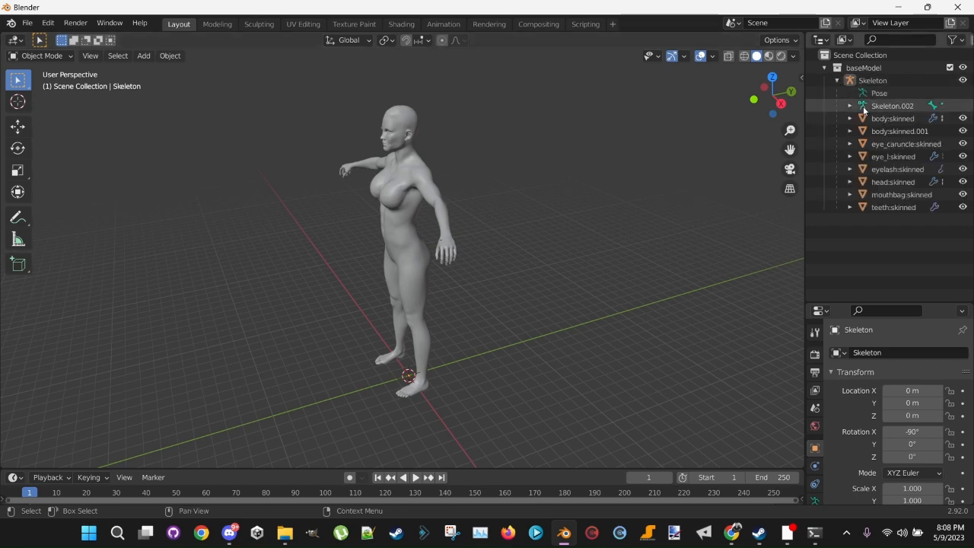
left_click(869, 118)
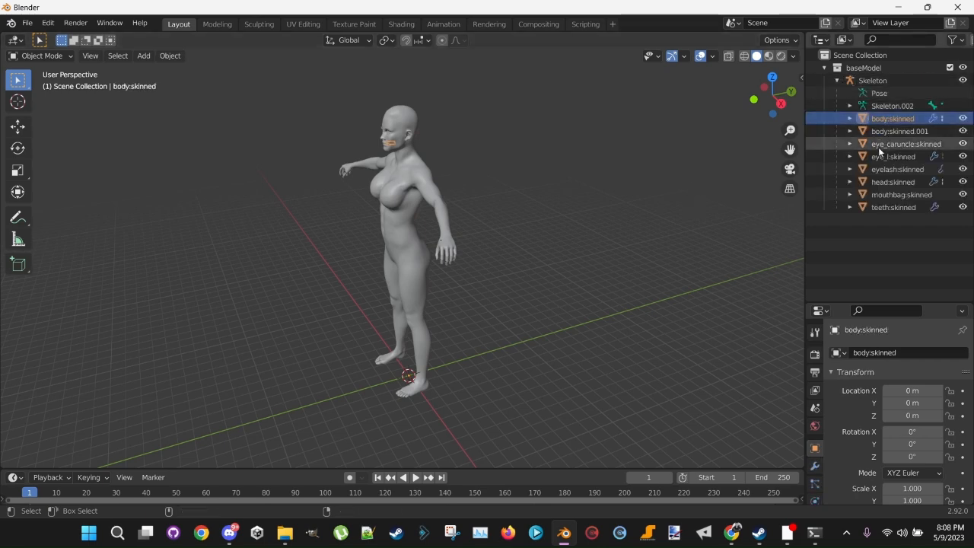
left_click(889, 181, "ctrl")
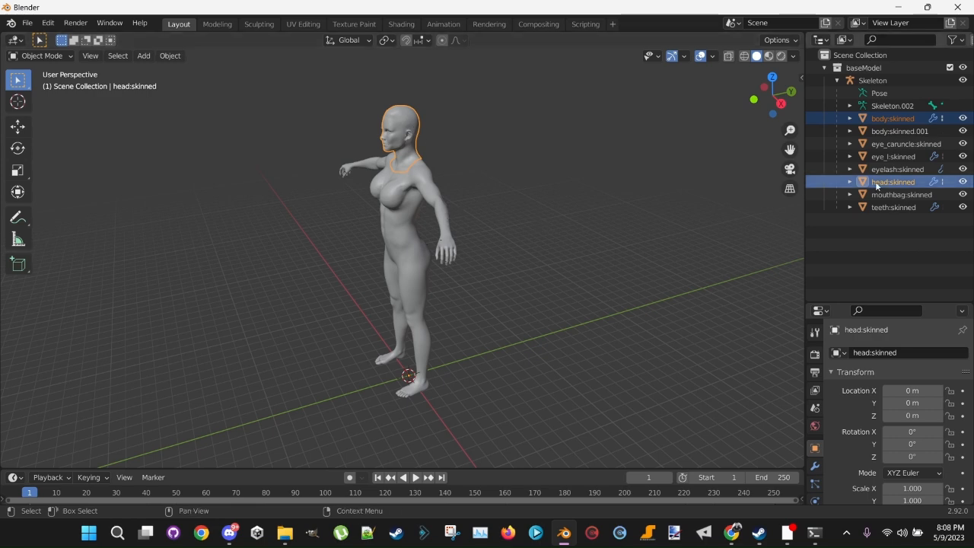
left_click(886, 124, "ctrl")
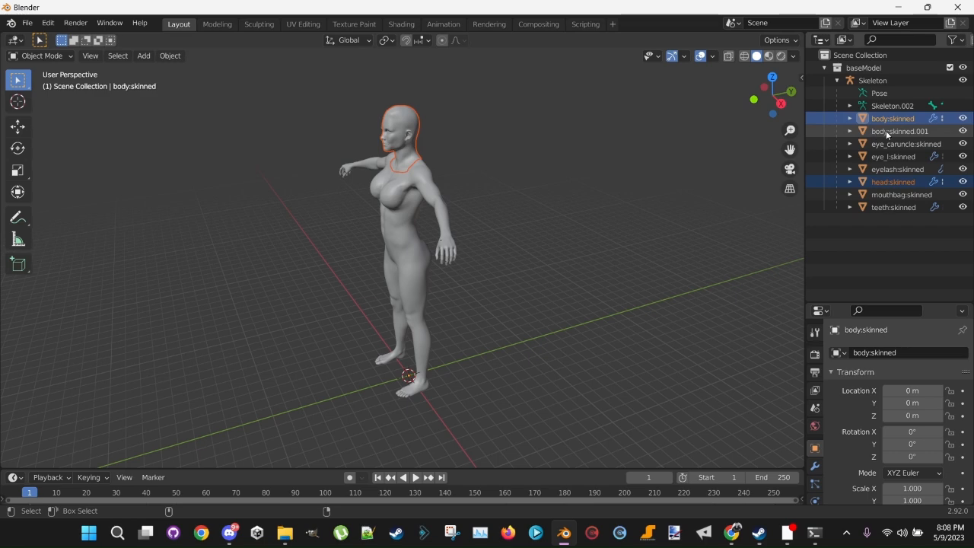
left_click(885, 130, "ctrl")
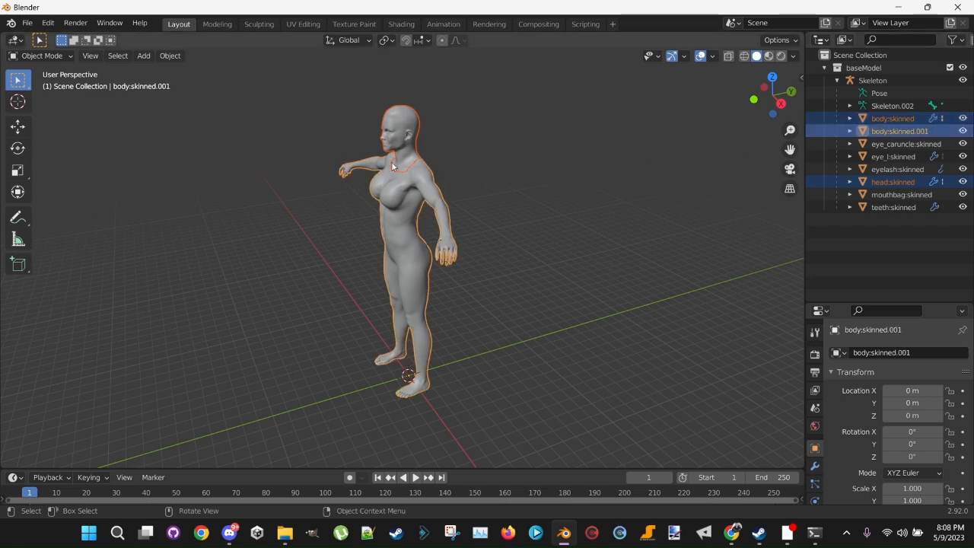
left_click(903, 265)
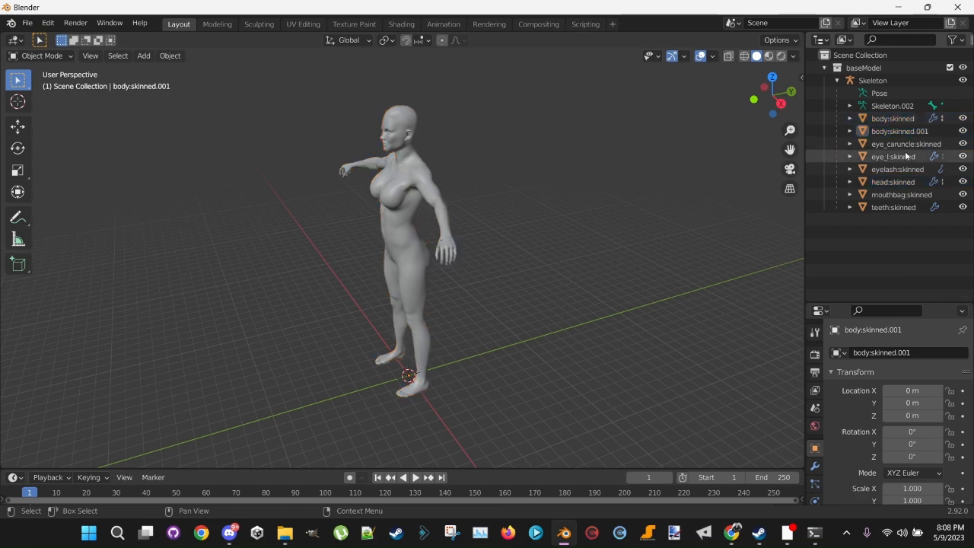
Step: Inspect the mesh data names under body:skinned, body:skinned.001 and head:skinned
left_click(849, 118)
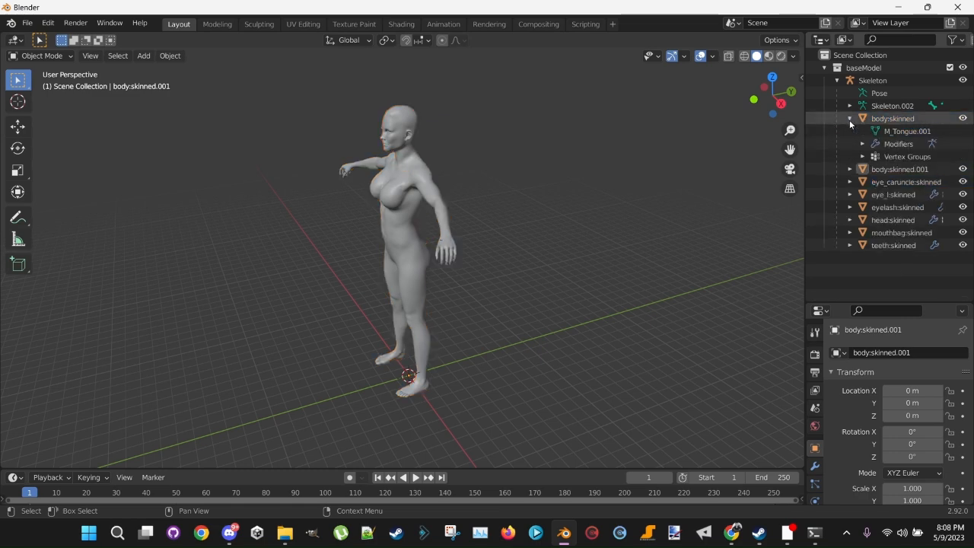
left_click(849, 118)
left_click(849, 131)
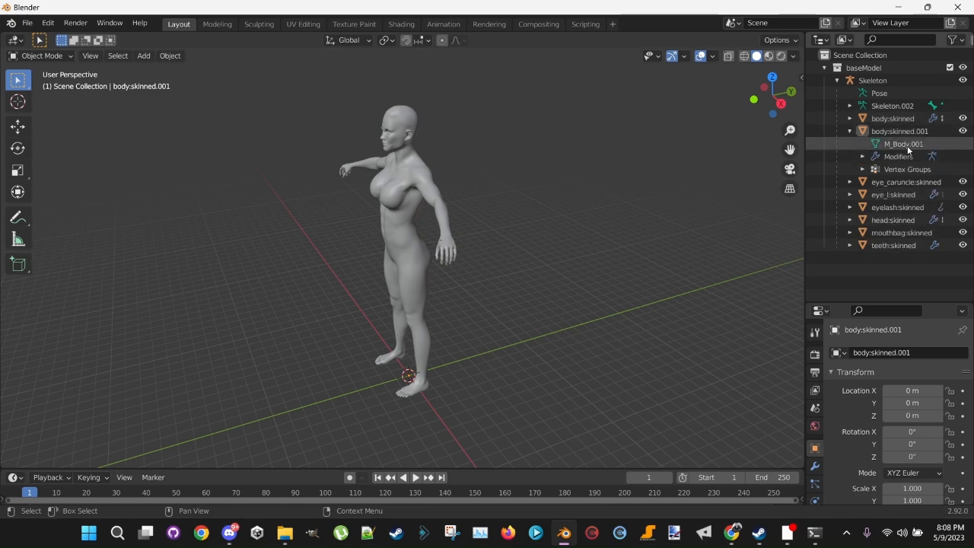
left_click(850, 131)
left_click(850, 182)
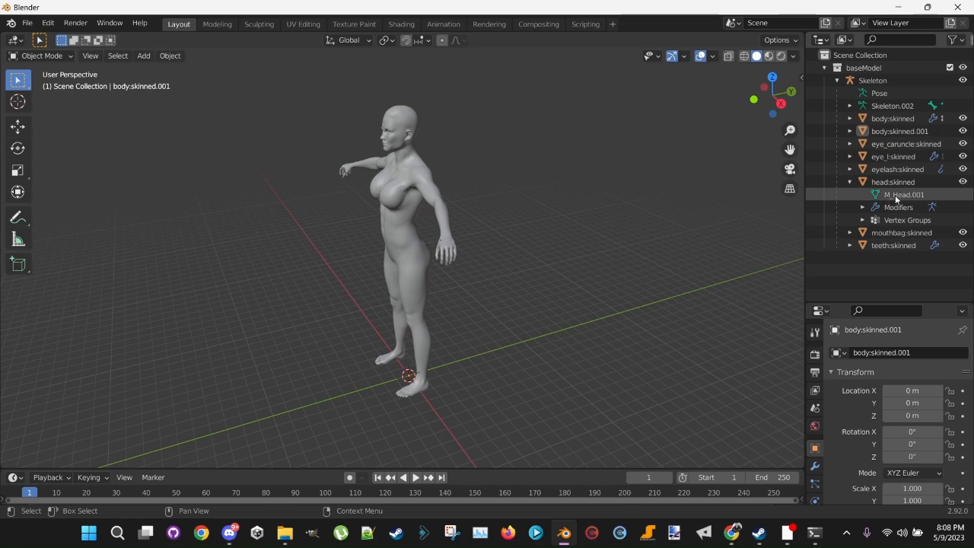
Step: Export the body:skinned.001 and head:skinned meshes as a WWE2K HPL over 1010_Attire.hpl in the 1010_Sable\1010_Attire folder
left_click(850, 182)
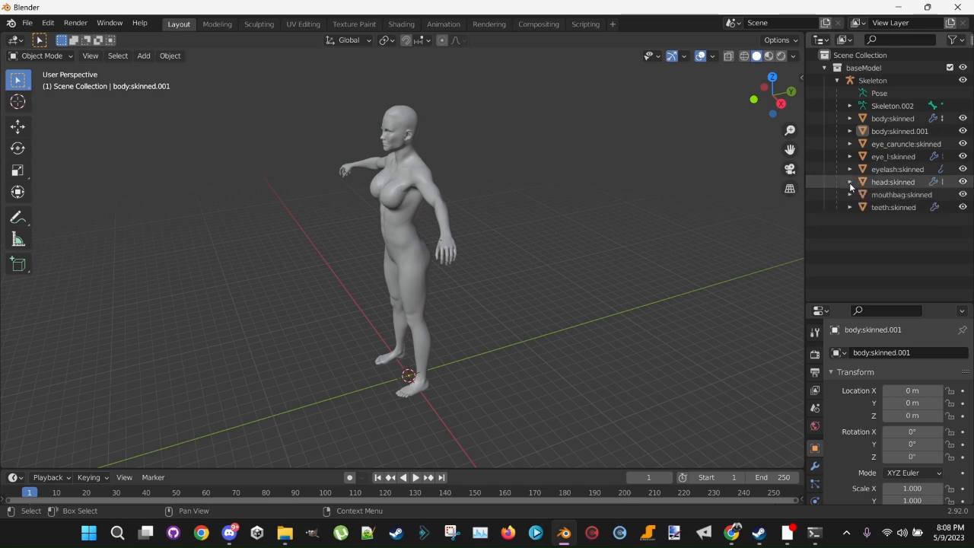
left_click(895, 129)
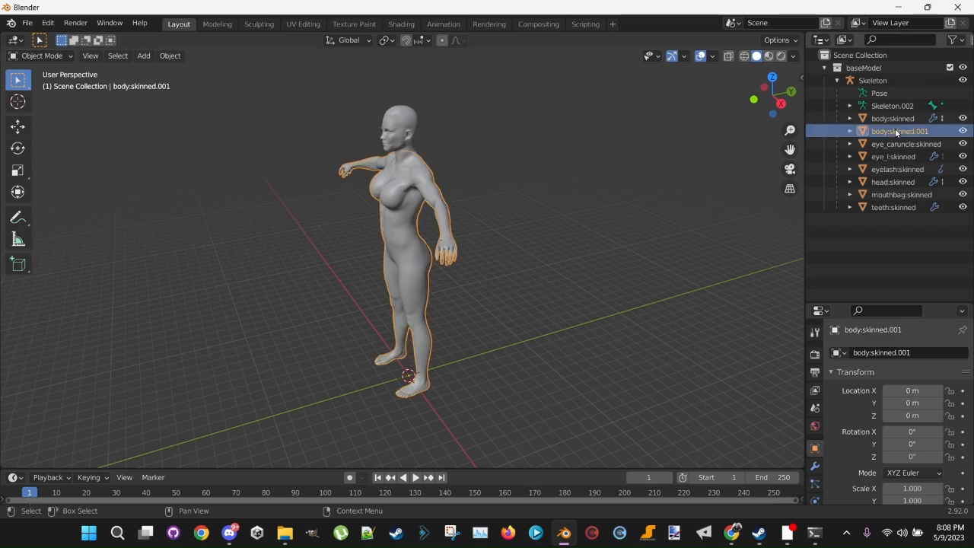
left_click(893, 181, "ctrl")
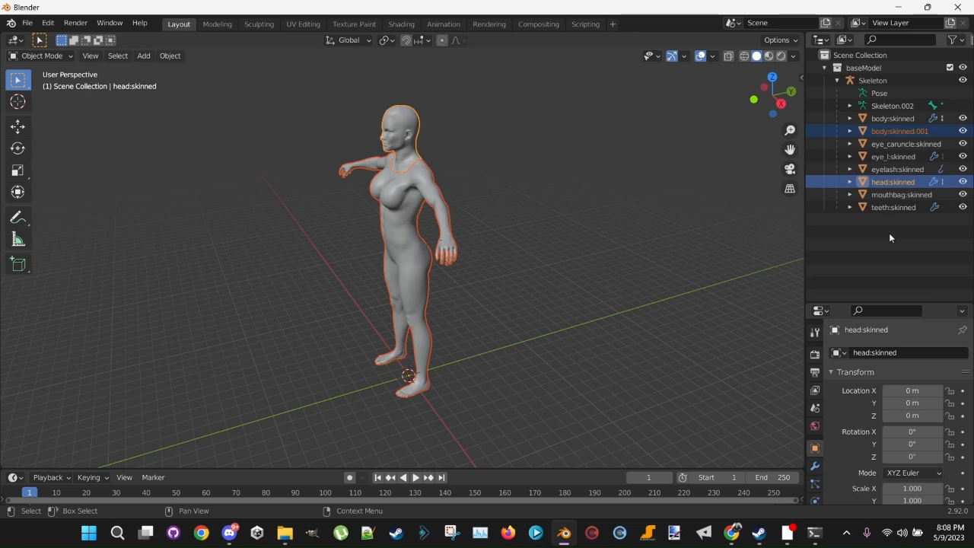
left_click(27, 23)
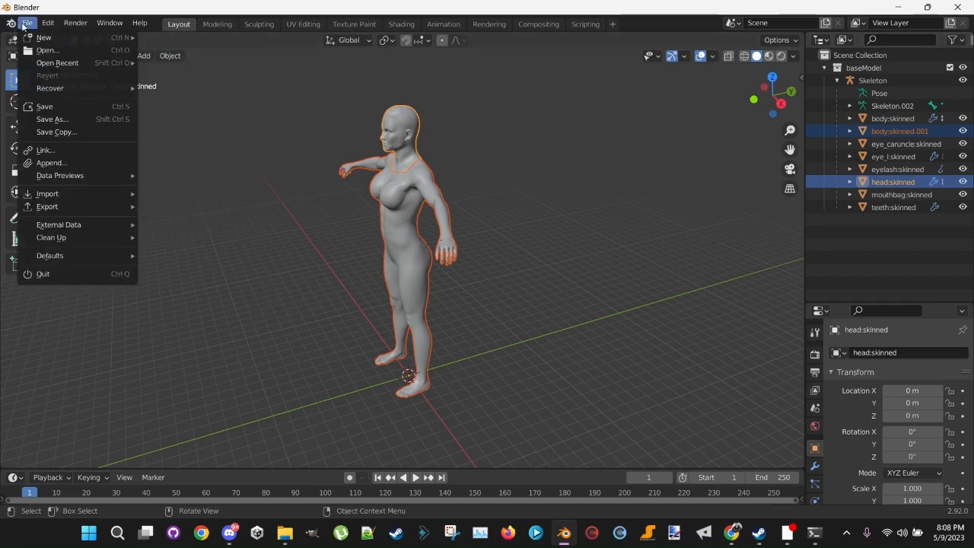
mouse_move(51, 212)
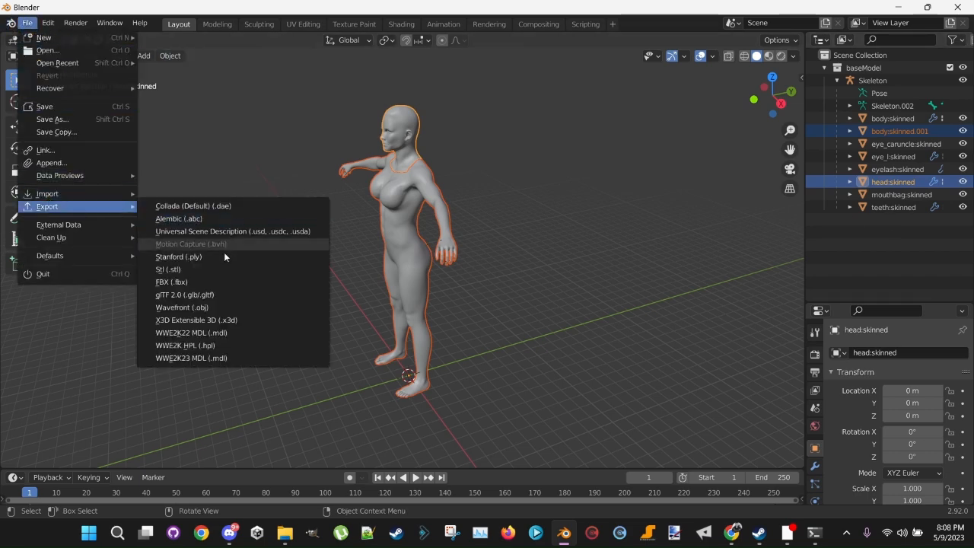
left_click(202, 345)
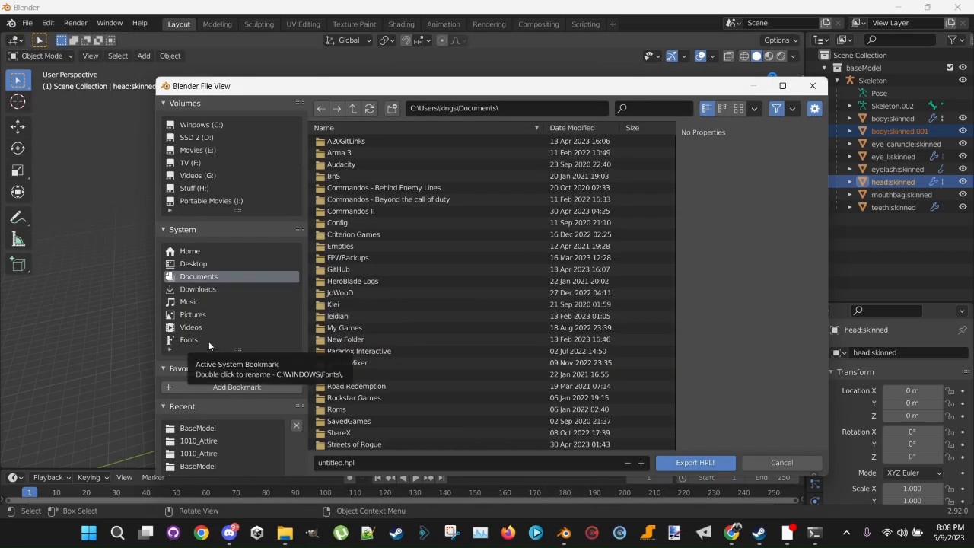
left_click(210, 441)
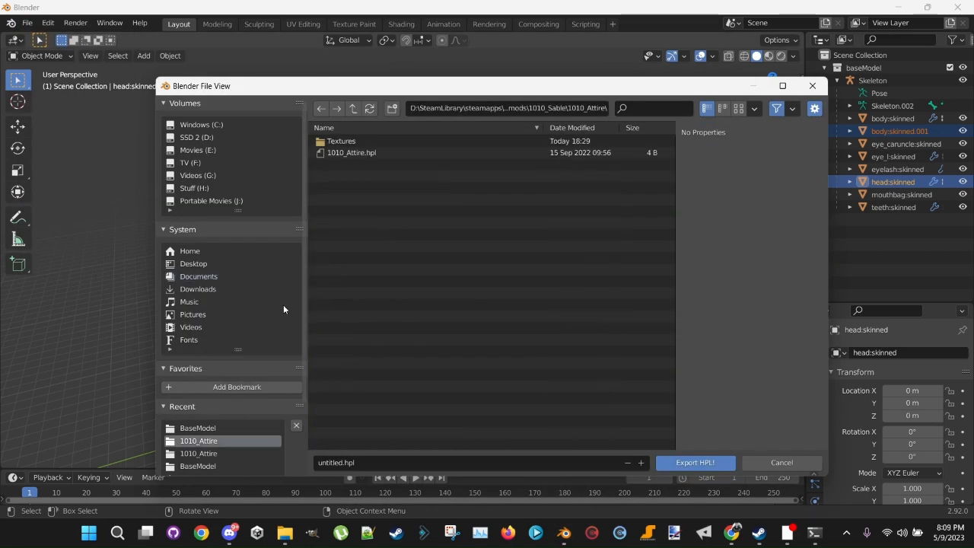
left_click(353, 110)
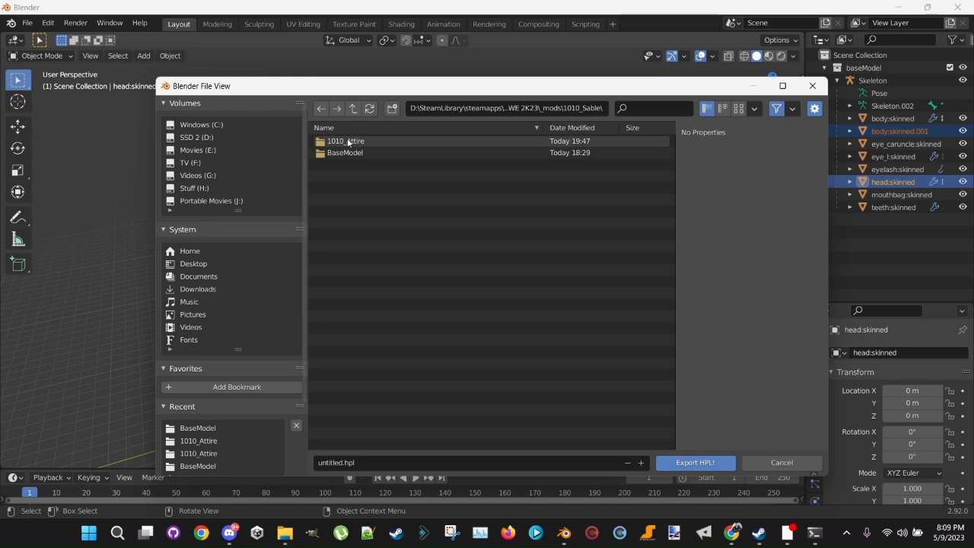
double_click(348, 142)
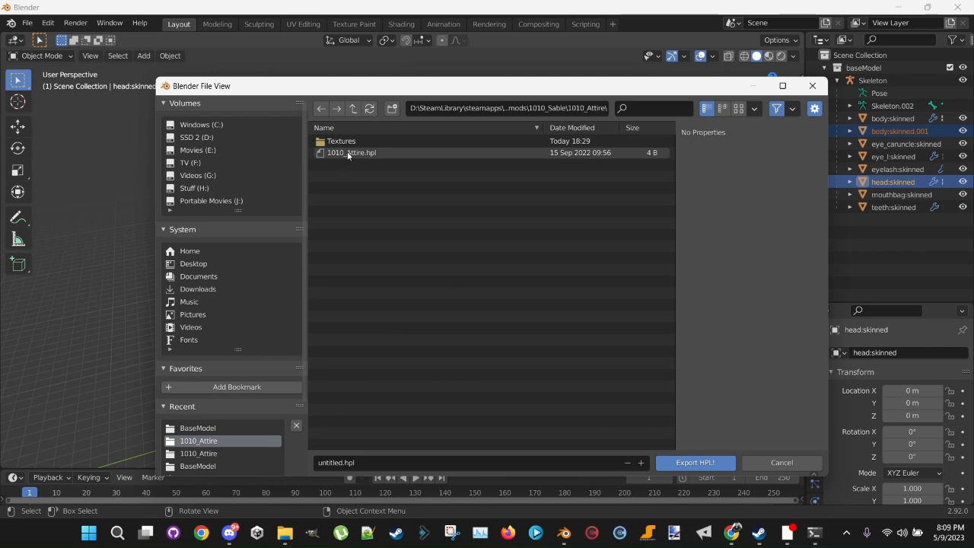
left_click(347, 152)
left_click(695, 463)
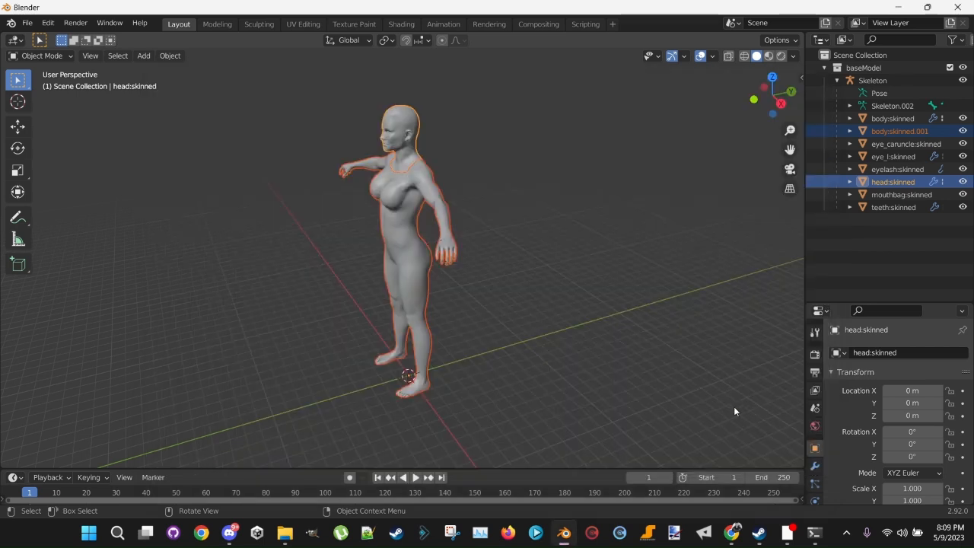
Step: Delete the baseModel collection together with its skeleton and all body meshes
left_click_drag(920, 250, 831, 67)
right_click(855, 70)
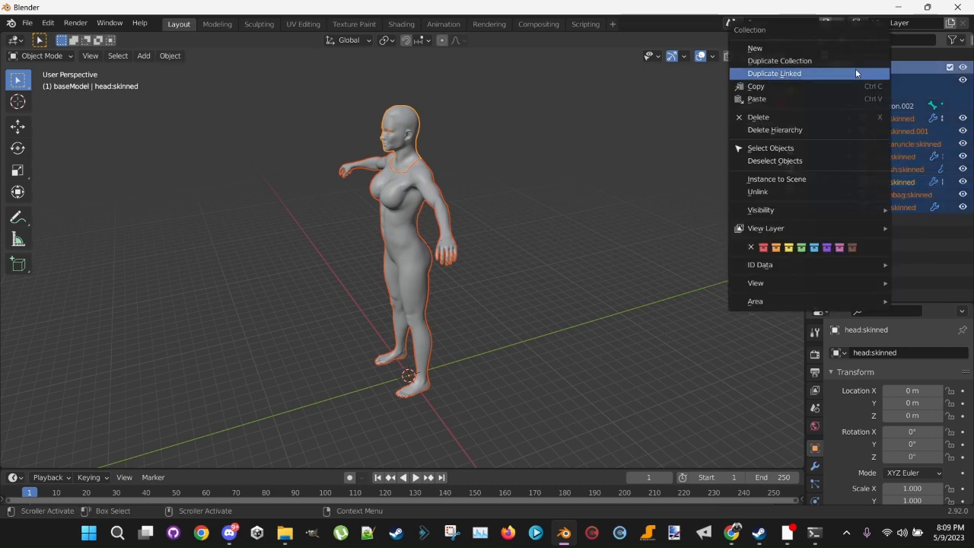
left_click(803, 118)
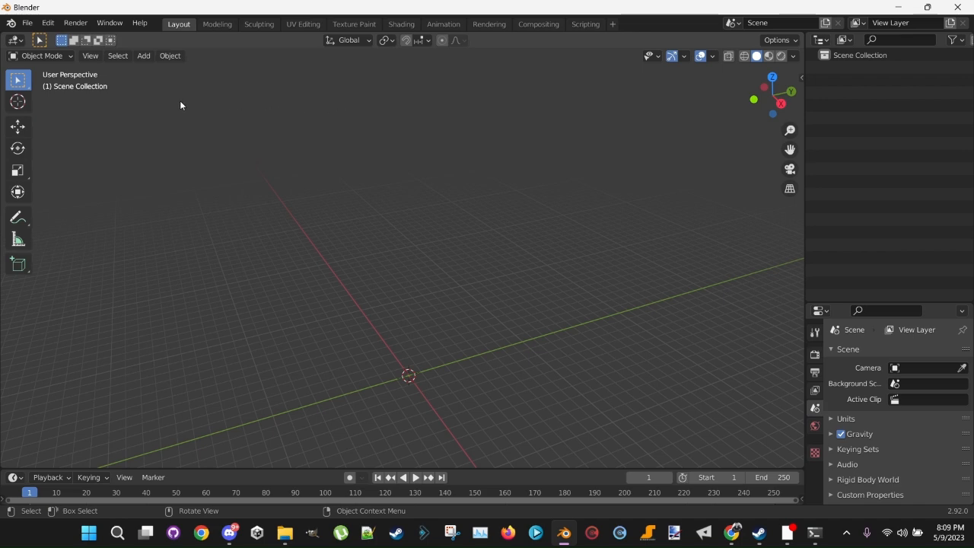
Step: Import 1010_Attire.mdl as a WWE2K23 MDL from the 1010_Sable\1010_Attire folder with Import Shape Keys and Import HPL disabled
left_click(27, 23)
mouse_move(82, 189)
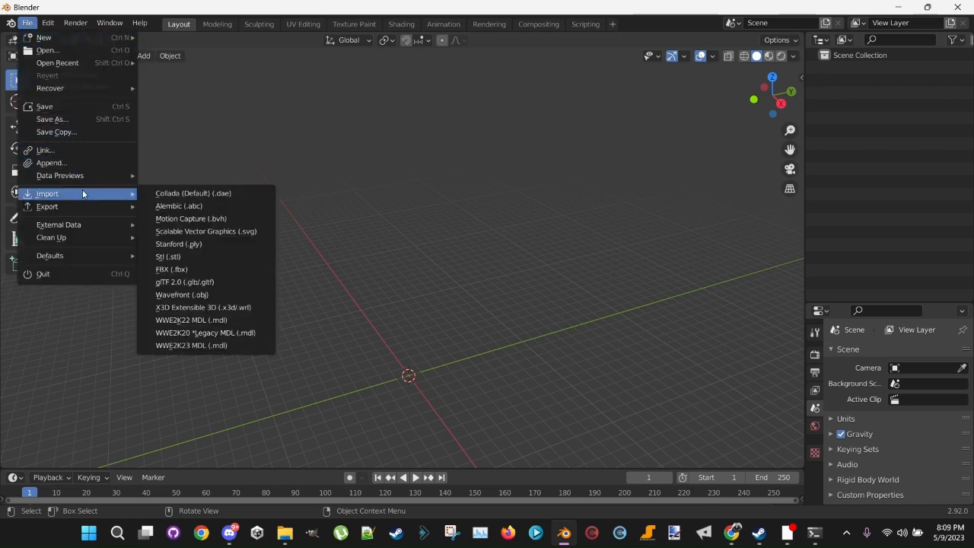
left_click(196, 345)
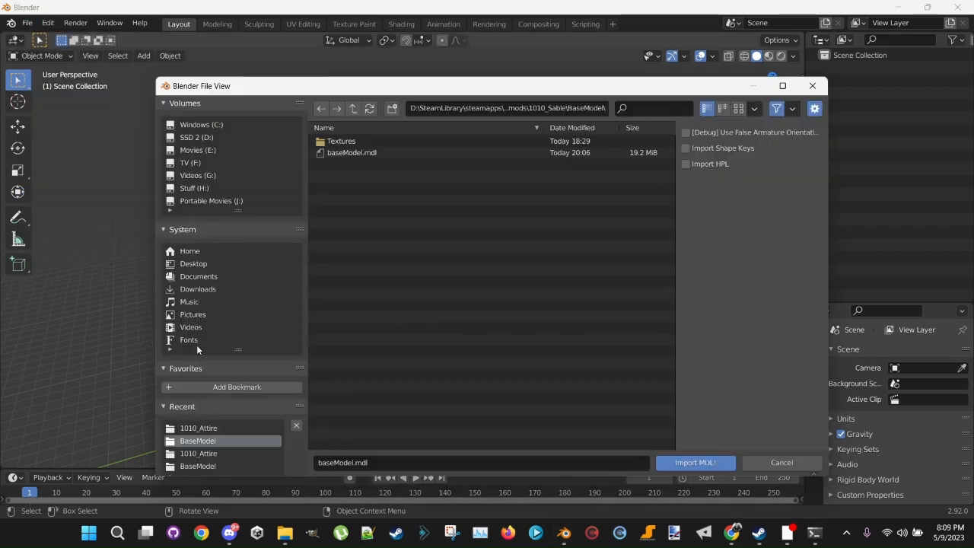
left_click(353, 109)
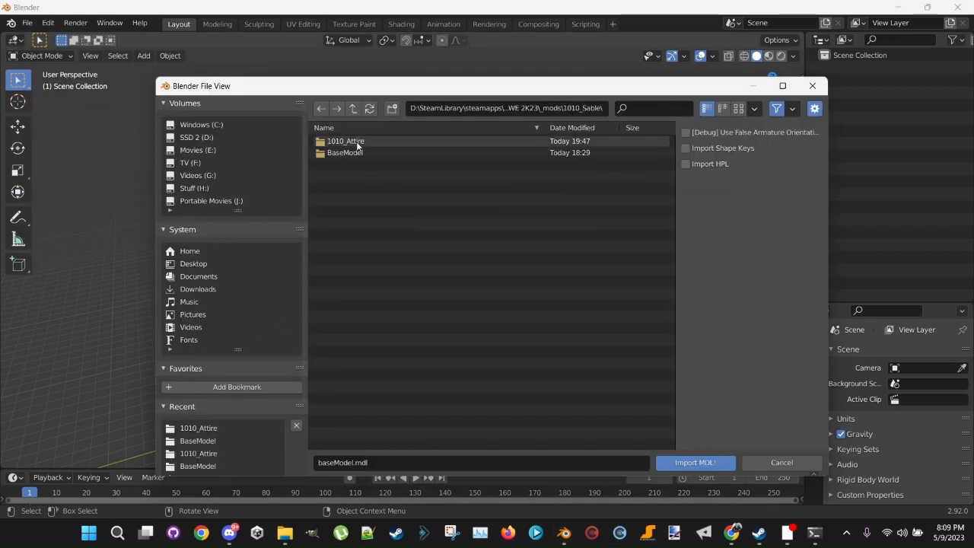
left_click(346, 143)
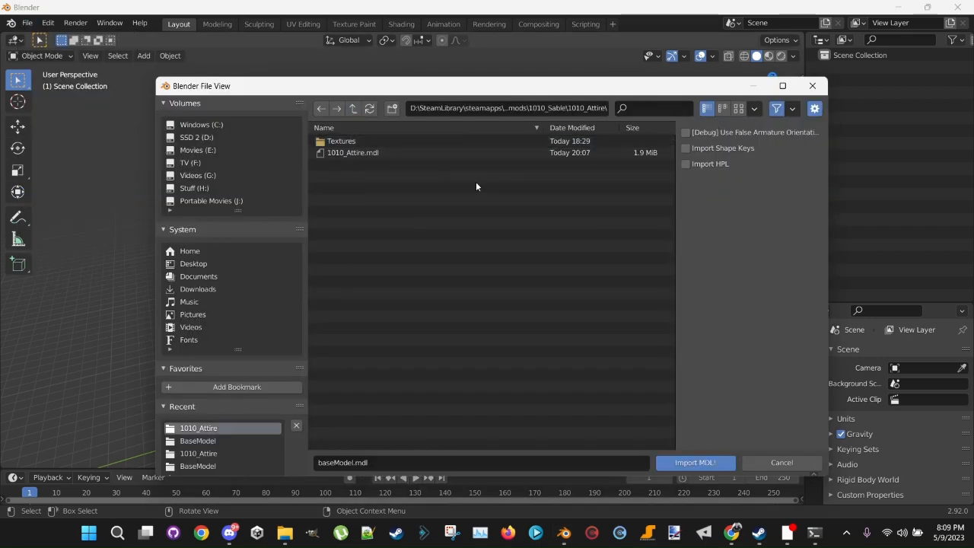
left_click(340, 156)
left_click(694, 461)
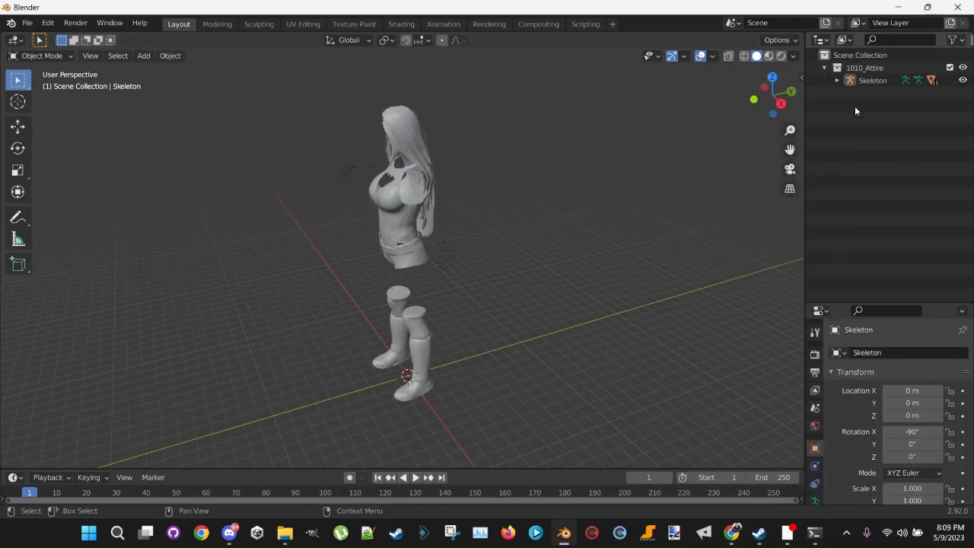
Step: Export all attire meshes under Skeleton as a WWE2K23 MDL over 1010_Attire.mdl with every export option disabled, and quit Blender without saving
left_click(837, 80)
left_click_drag(919, 257, 862, 127)
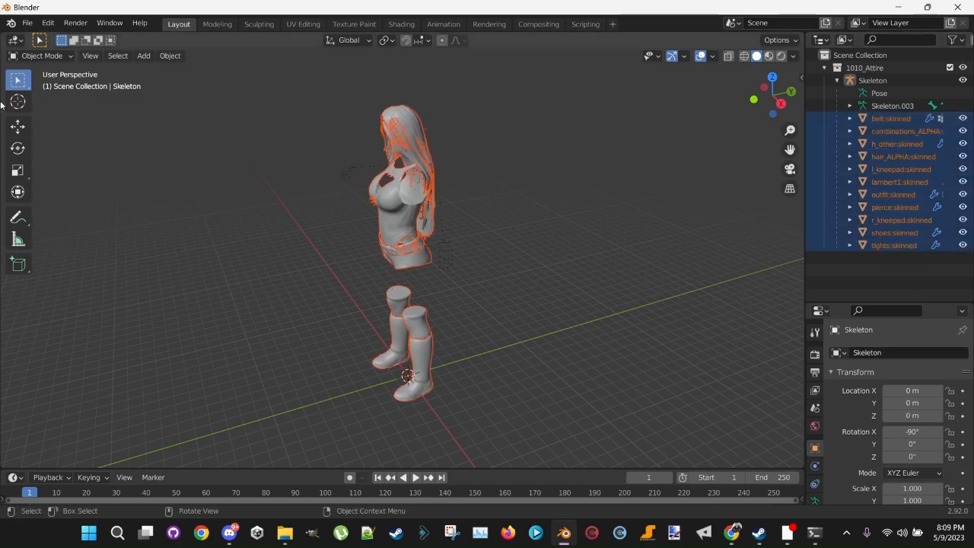
left_click(26, 23)
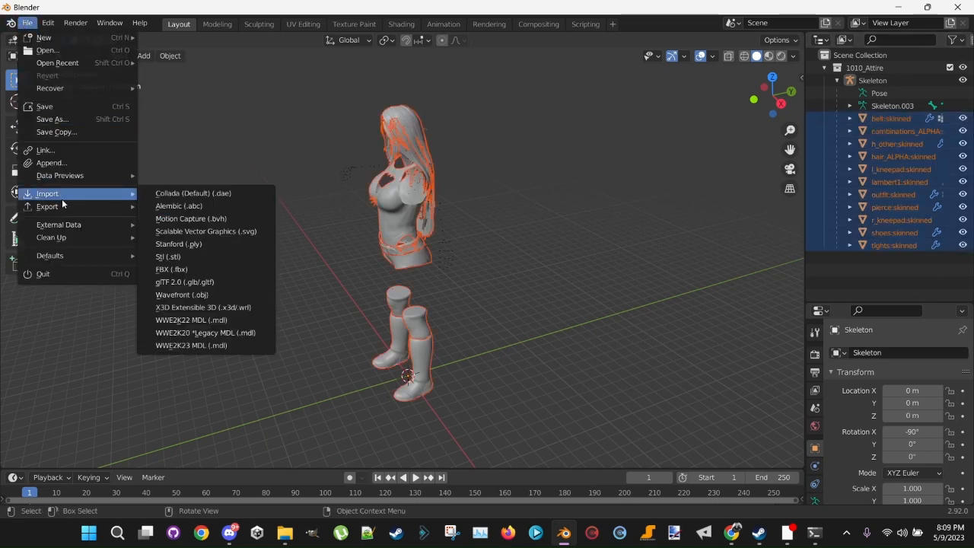
mouse_move(99, 207)
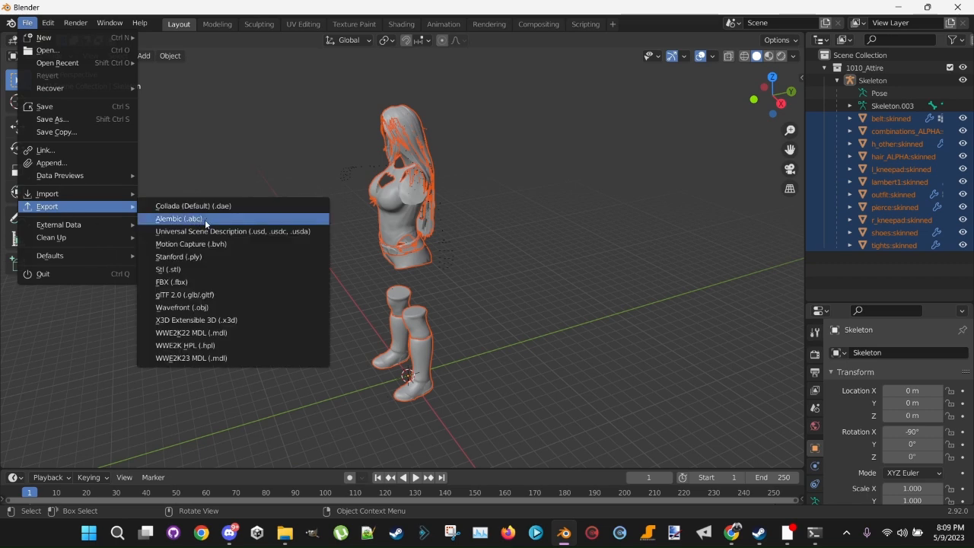
left_click(202, 358)
left_click(353, 109)
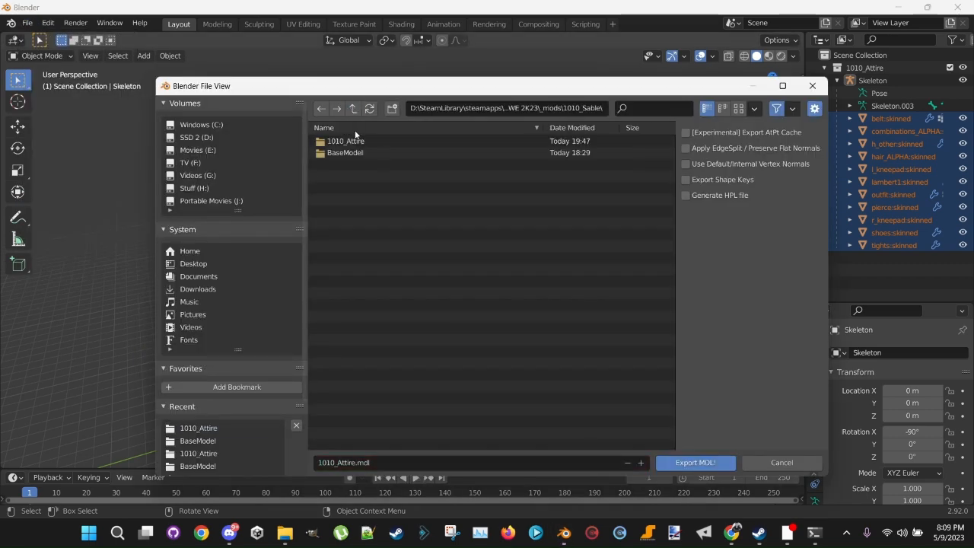
double_click(352, 141)
left_click(351, 152)
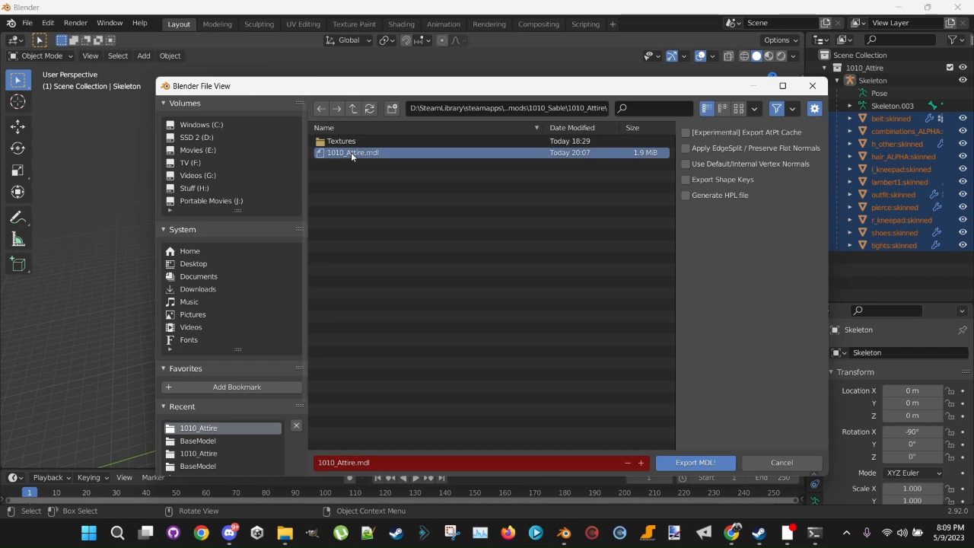
left_click(706, 463)
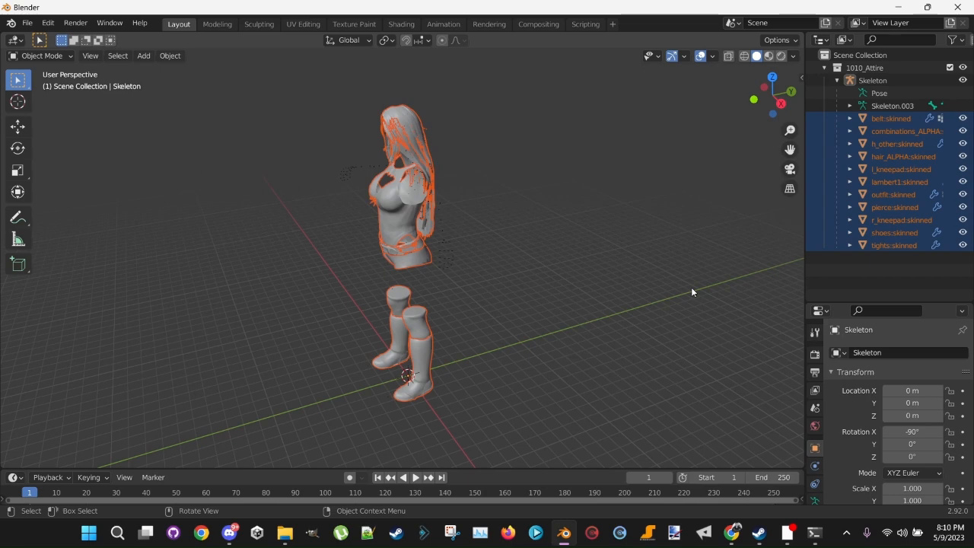
left_click(957, 8)
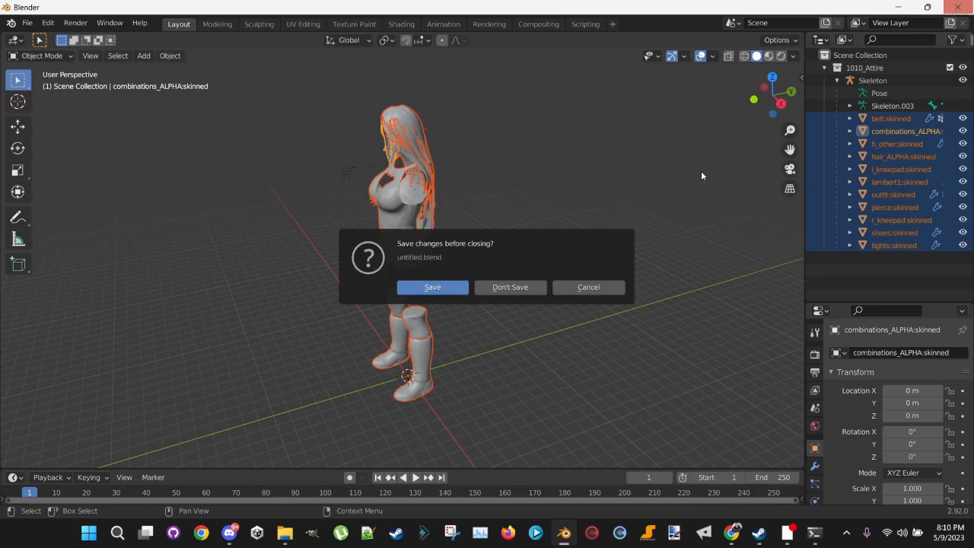
left_click(520, 287)
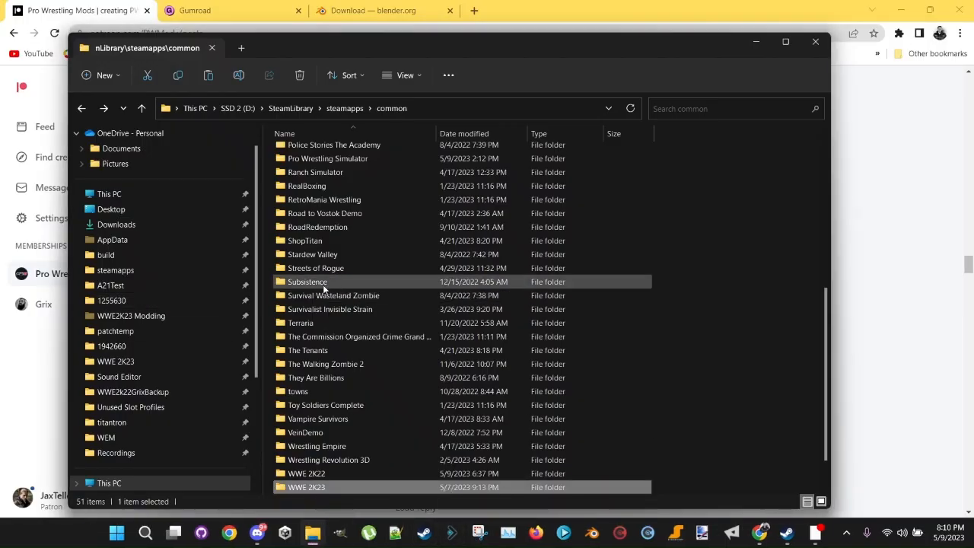
Step: Copy the reformat_all_ycl_2 (1).py script from the WWE 2K23\_mods folder
scroll(344, 347, "down", 1)
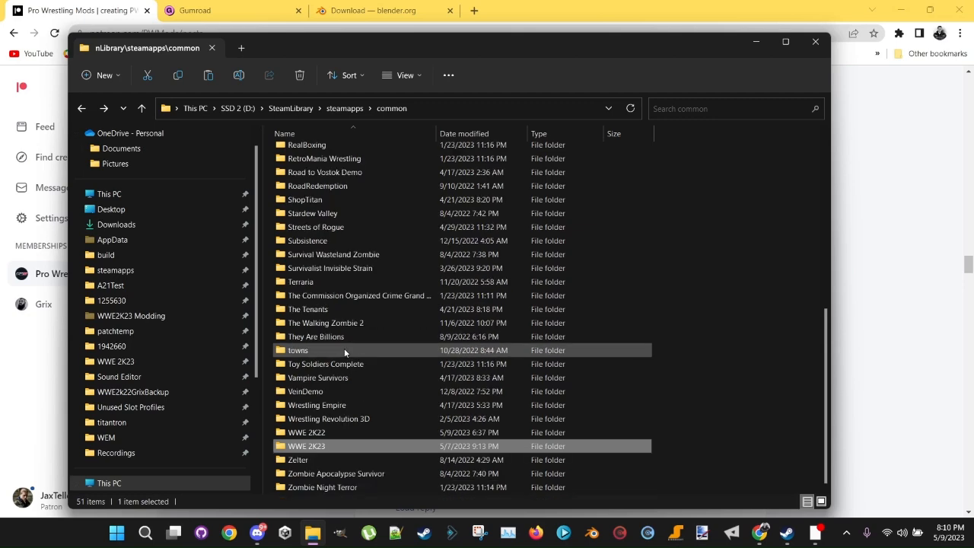
double_click(332, 433)
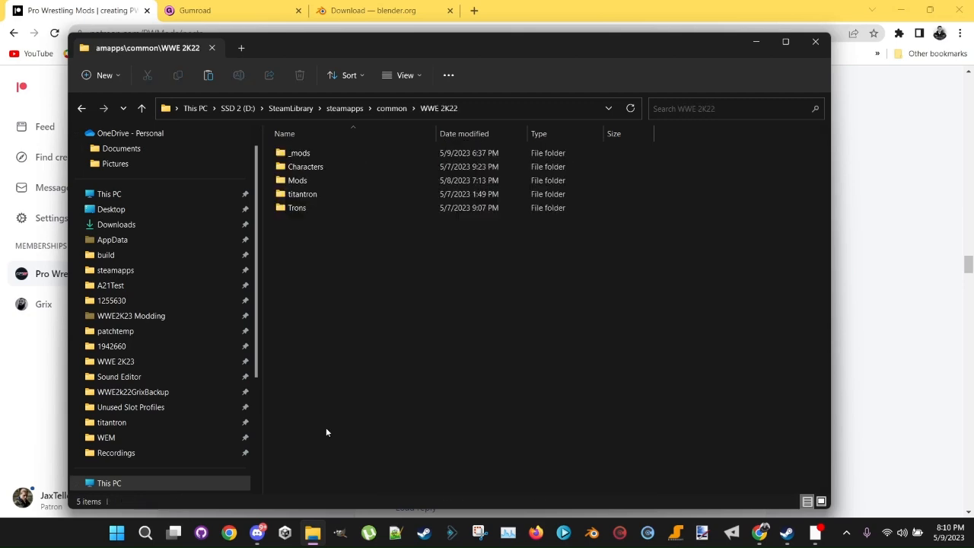
left_click(81, 108)
scroll(300, 441, "down", 1)
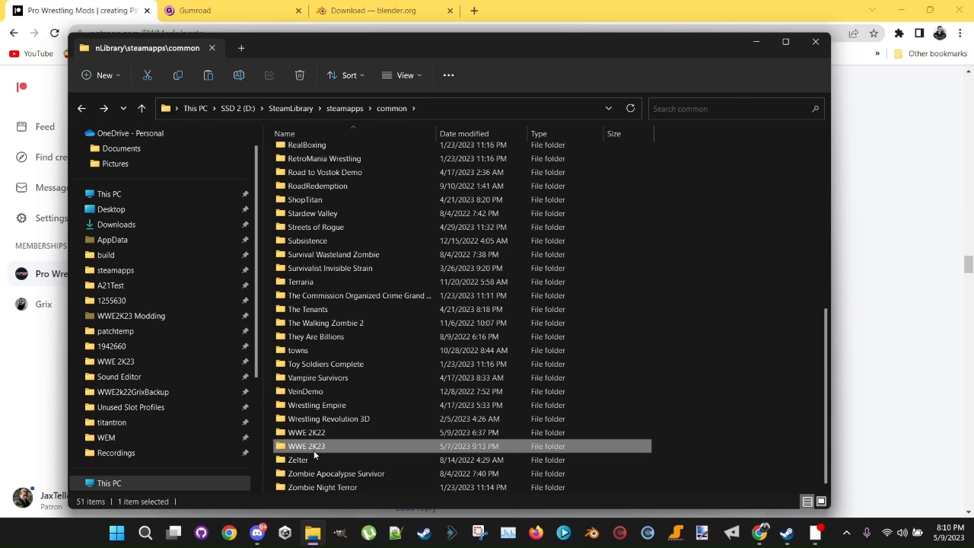
double_click(314, 449)
double_click(309, 156)
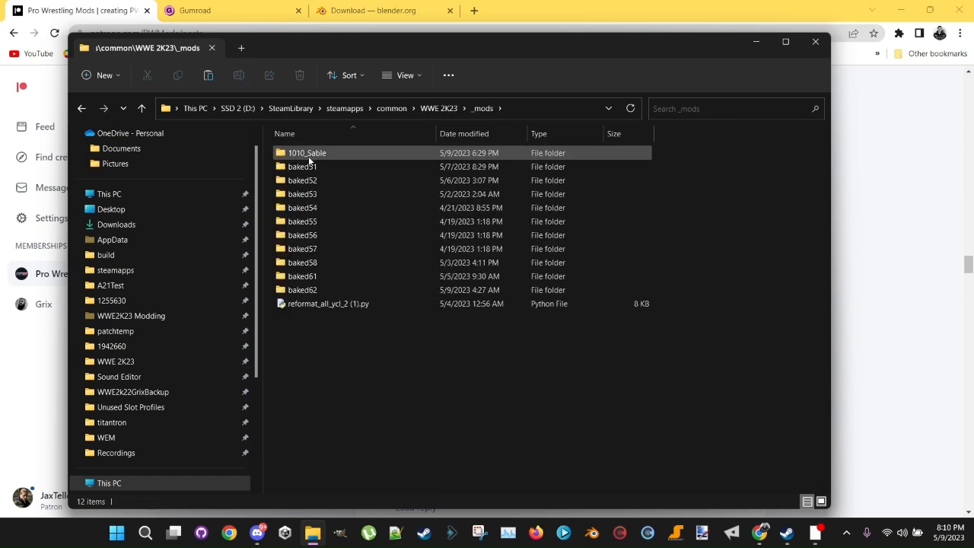
left_click(312, 305)
right_click(321, 305)
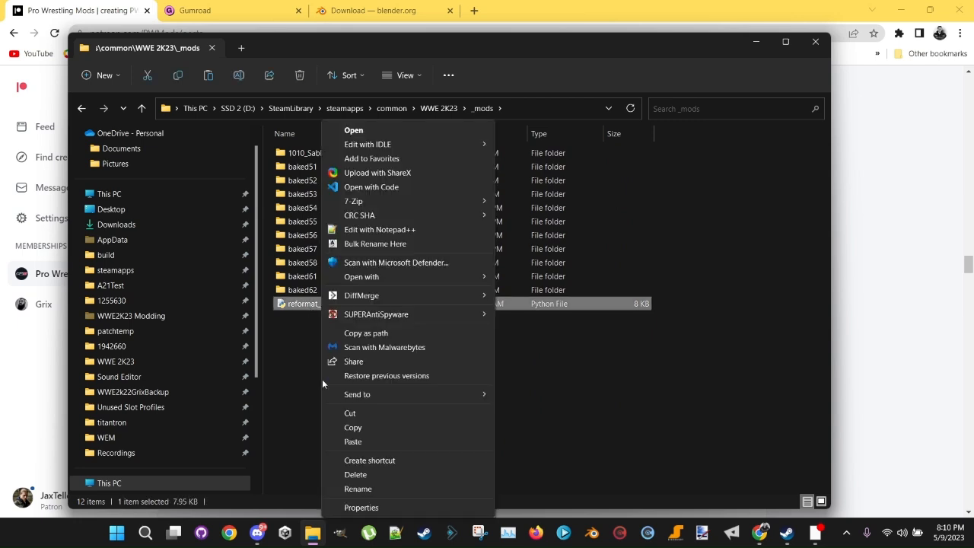
left_click(362, 428)
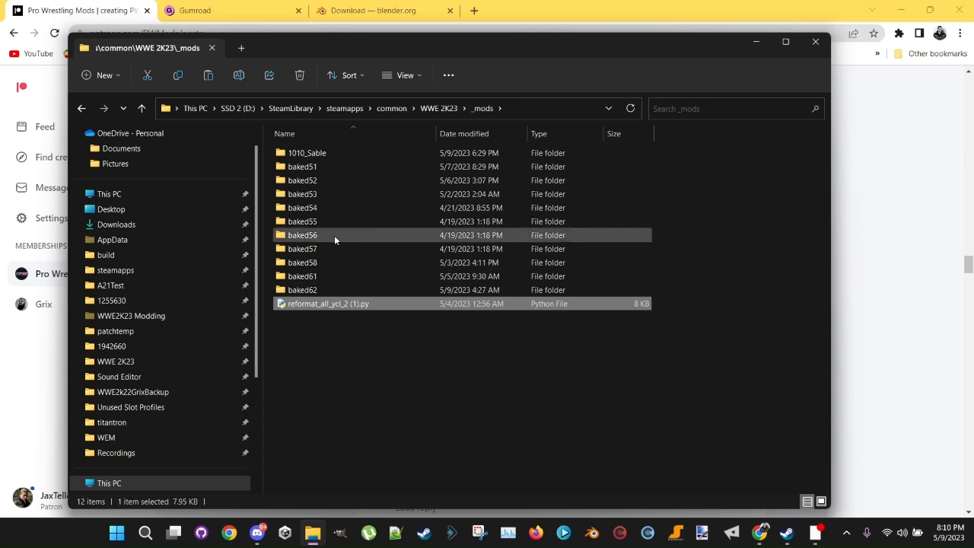
Step: Paste the reformat script into the 1010_Sable\1010_Attire folder and run it there to reformat 1010_Attire.ycl
double_click(313, 154)
double_click(315, 152)
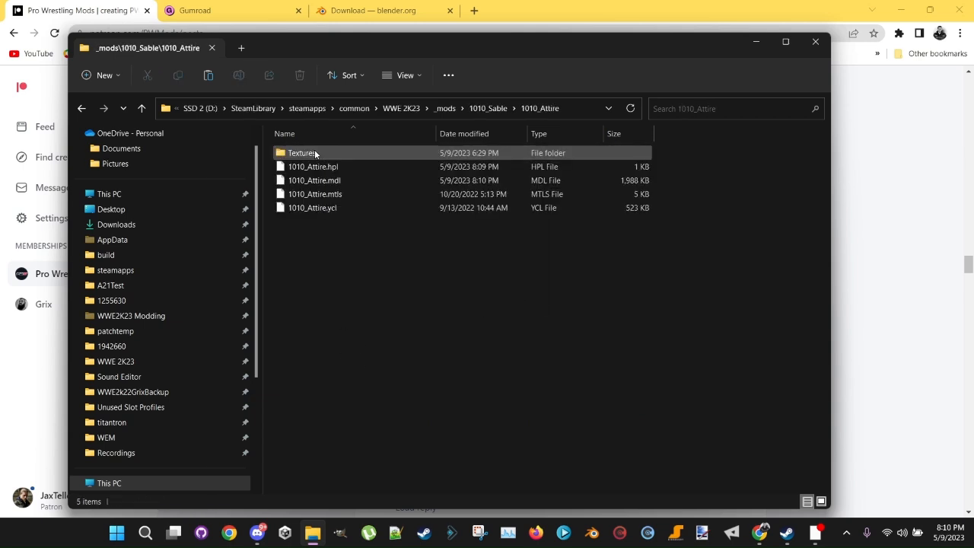
right_click(324, 270)
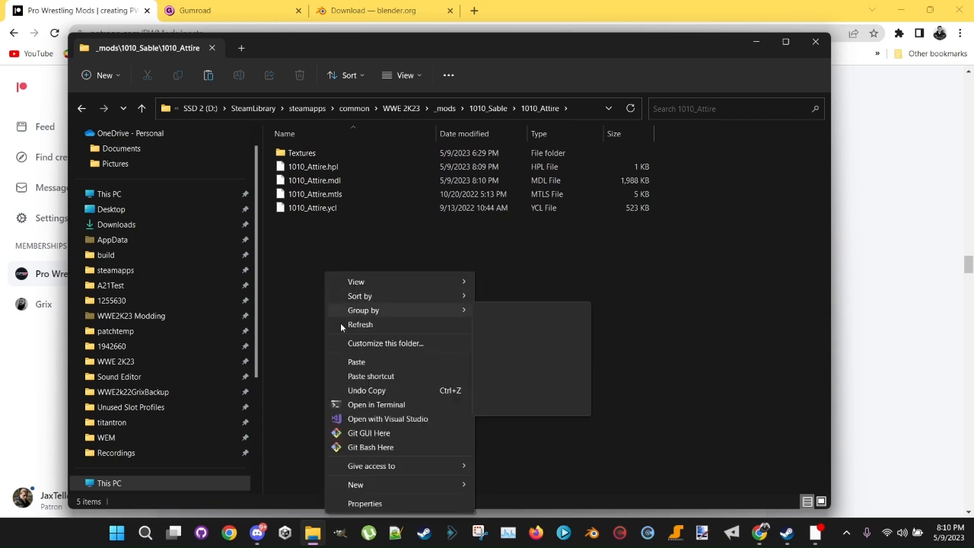
left_click(362, 361)
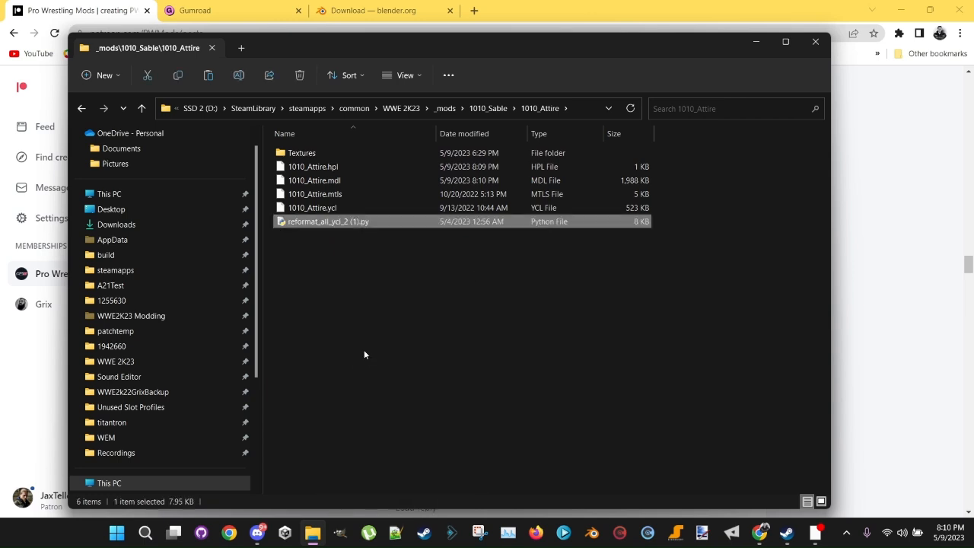
double_click(329, 221)
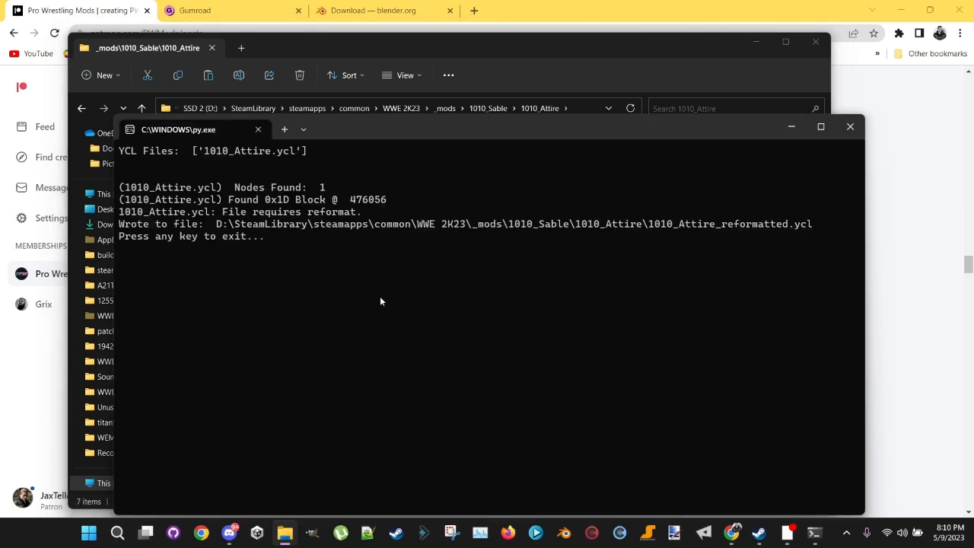
Step: Close the finished script console and delete reformat_all_ycl_2 (1).py and the original 1010_Attire.ycl from the 1010_Attire folder
key("Return")
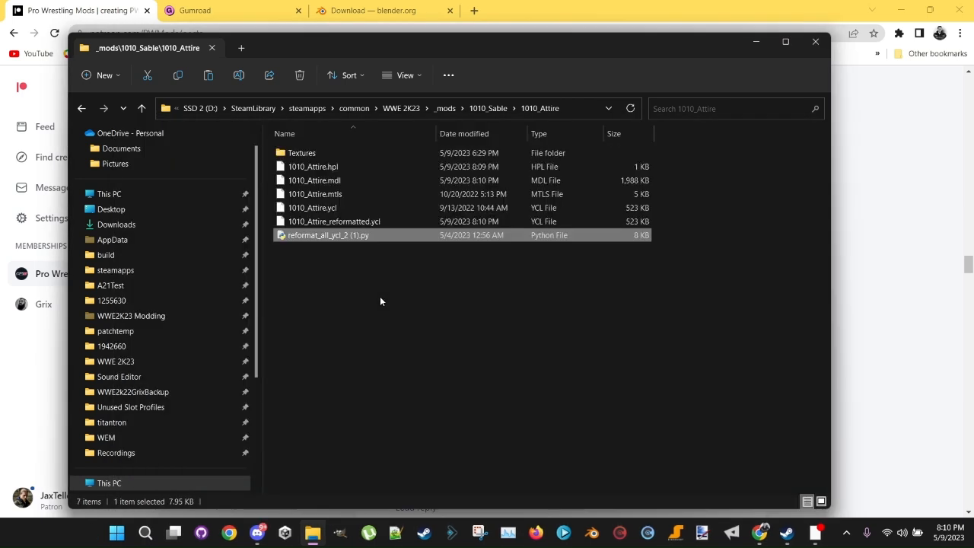
right_click(324, 237)
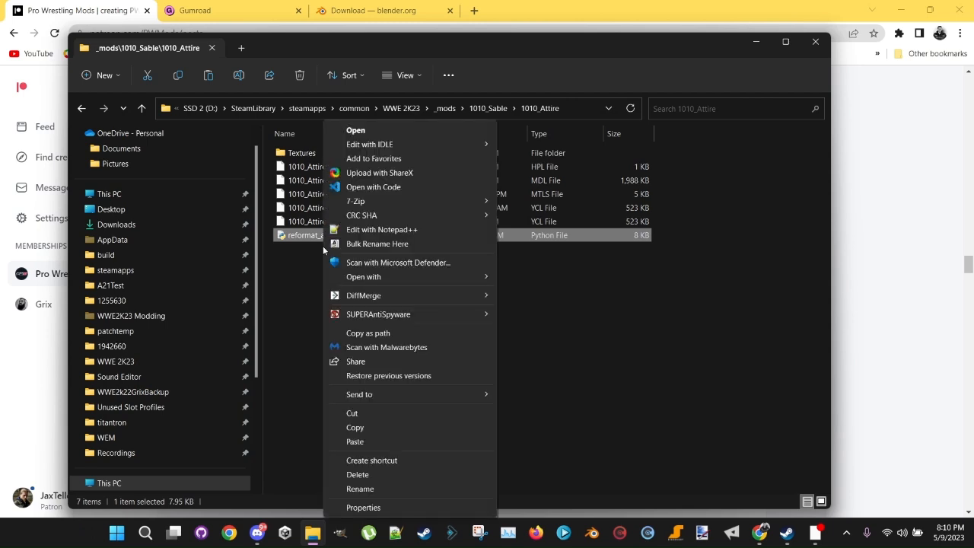
left_click(363, 474)
left_click(319, 208)
right_click(321, 209)
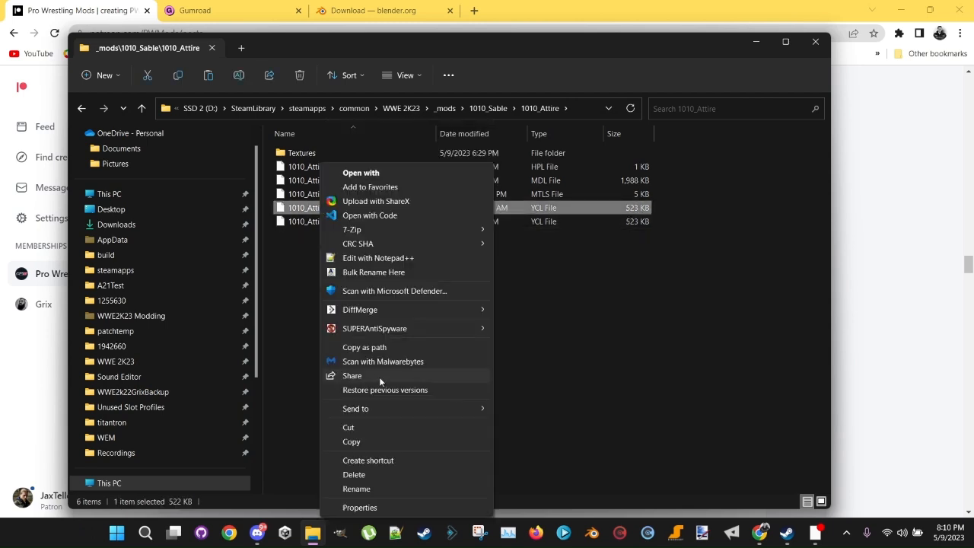
left_click(388, 472)
Step: Rename 1010_Attire_reformatted.ycl to 1010_Attire.ycl
left_click(362, 209)
left_click(361, 209)
key("Right")
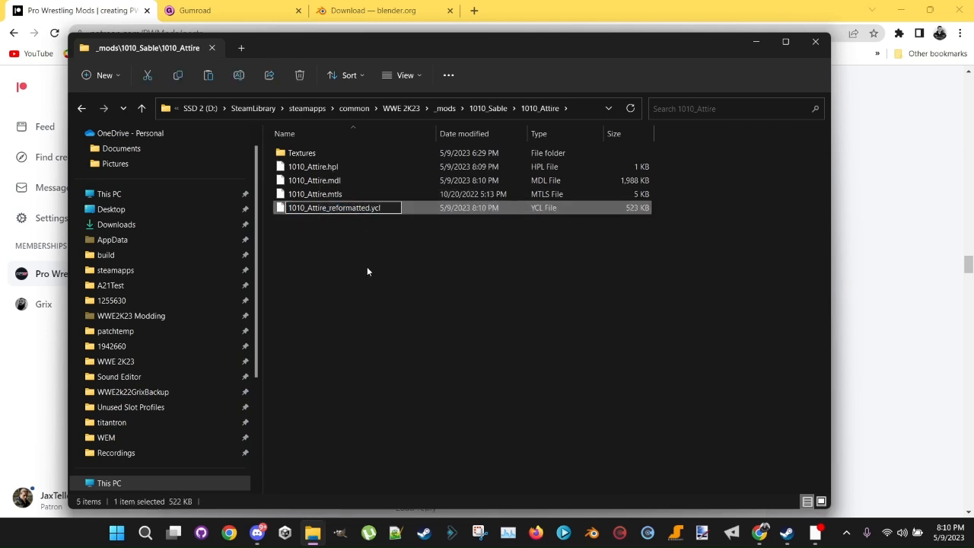
key("BackSpace")
key("BackSpace")
key("BackSpace")
key("BackSpace")
key("BackSpace")
key("BackSpace")
key("BackSpace")
key("BackSpace")
key("BackSpace")
key("BackSpace")
key("BackSpace")
key("BackSpace")
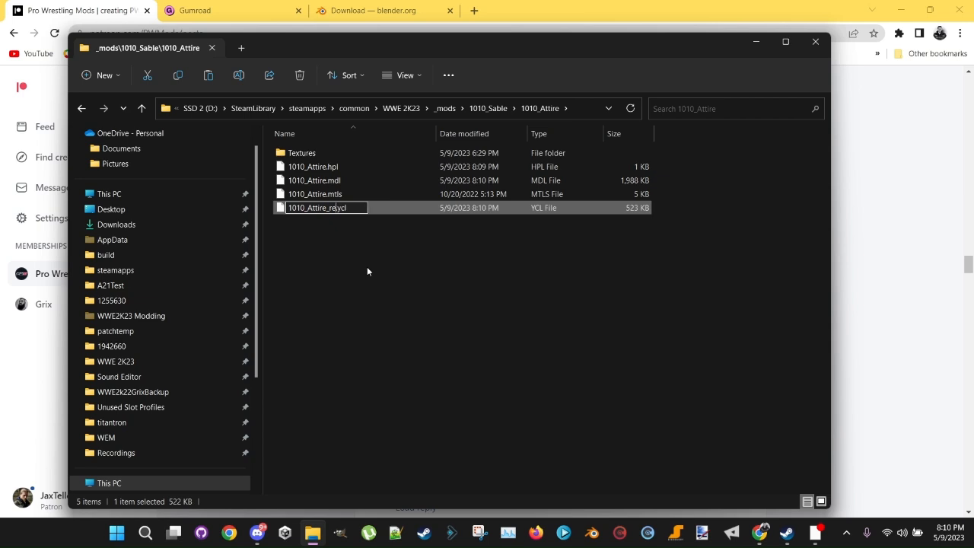
key("Return")
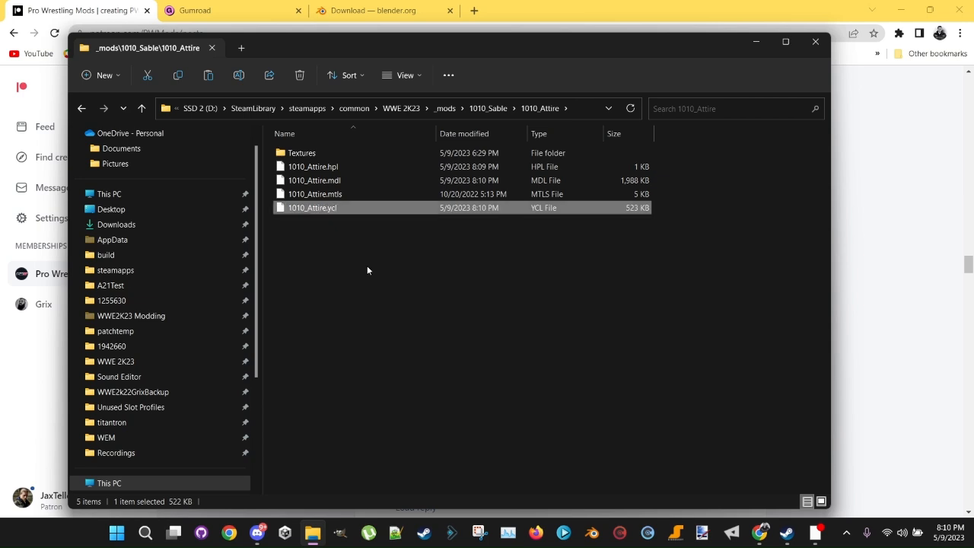
Step: Switch to CakeTools MTLs Editor and open baseModel.mtls from the WWE 2K23\_mods\1010_Sable\BaseModel folder
left_click(486, 109)
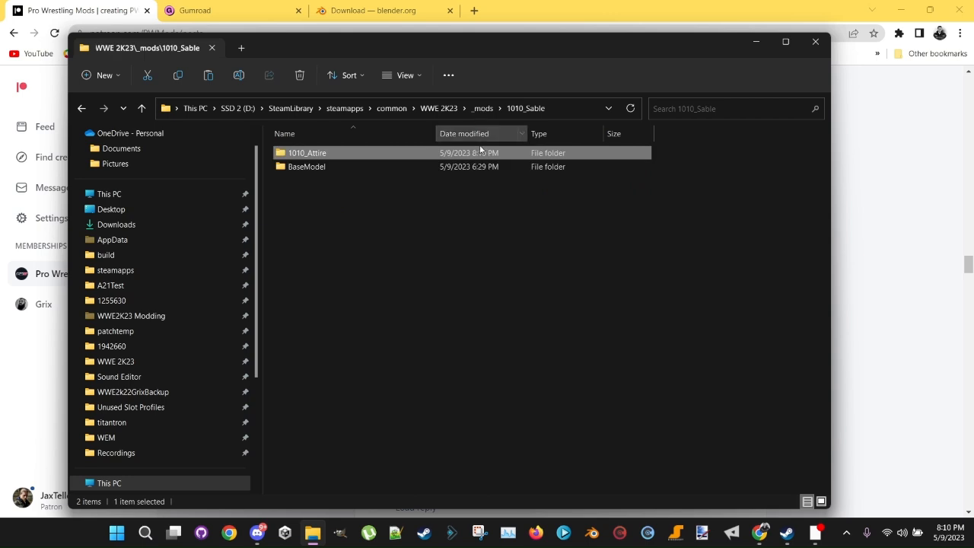
left_click(647, 532)
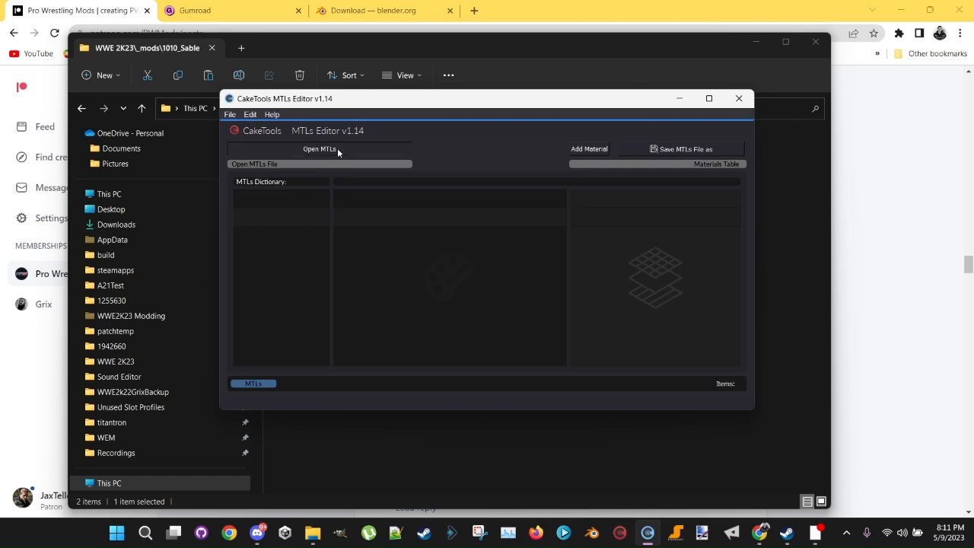
left_click(337, 147)
scroll(290, 295, "up", 5)
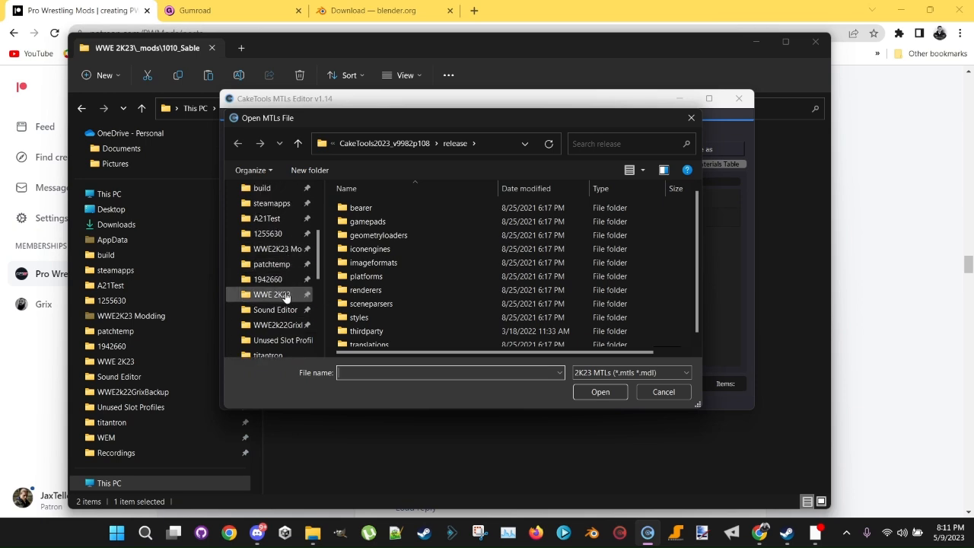
left_click(286, 299)
double_click(355, 207)
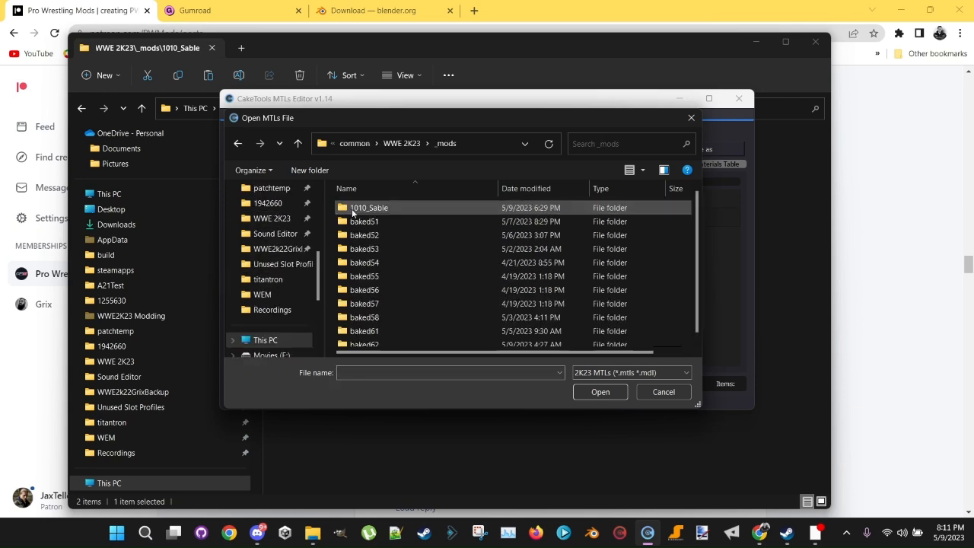
double_click(355, 209)
double_click(363, 221)
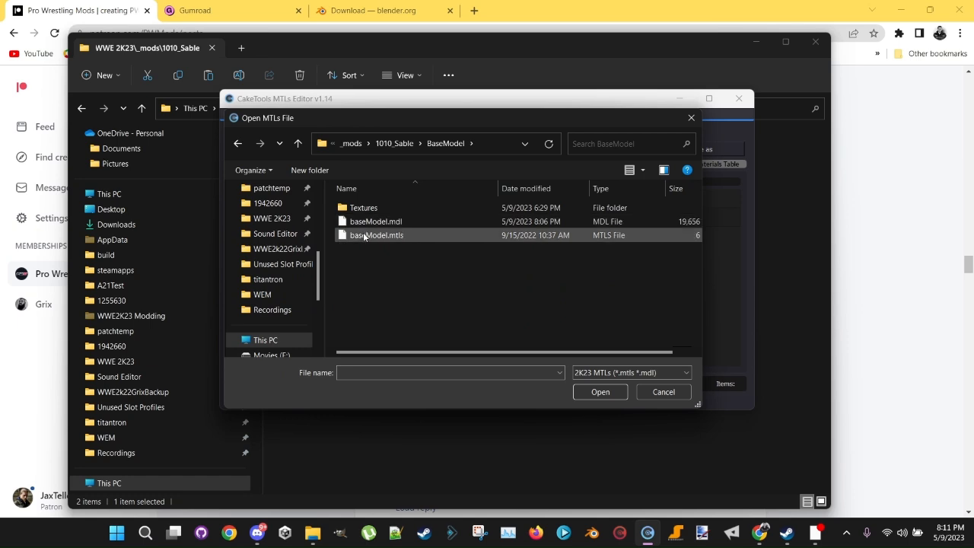
double_click(363, 235)
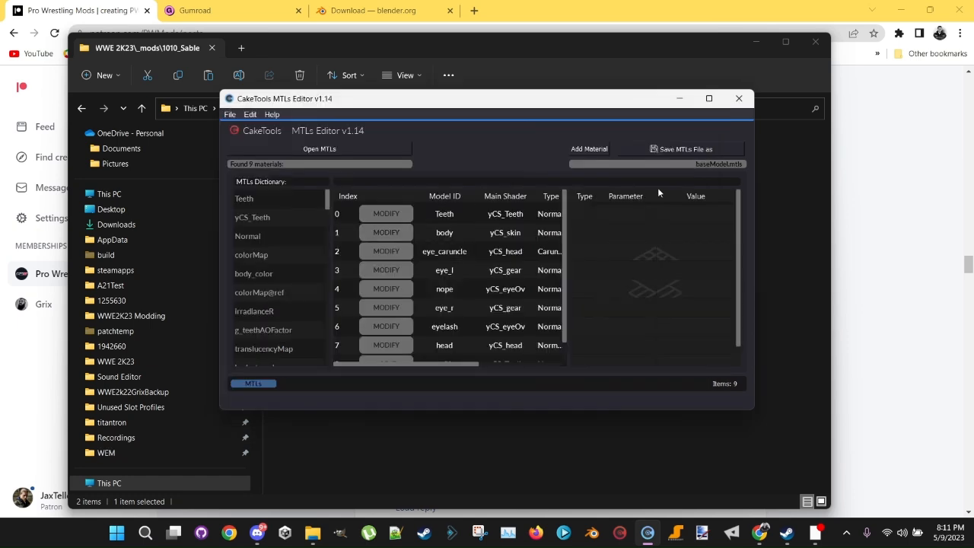
Step: Save the base model materials as a 2K23 MTLs file, overwriting baseModel.mtls
left_click(687, 150)
double_click(391, 220)
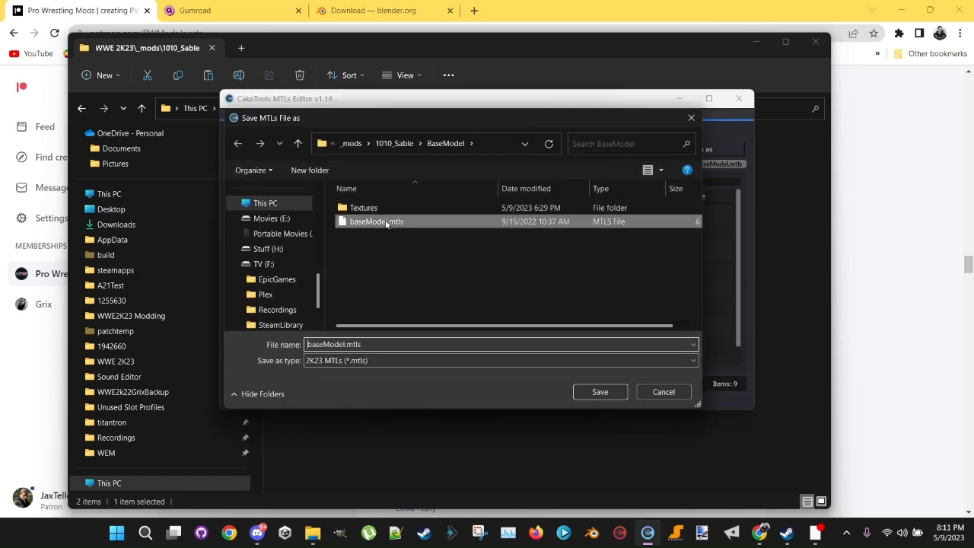
left_click(507, 267)
left_click(520, 272)
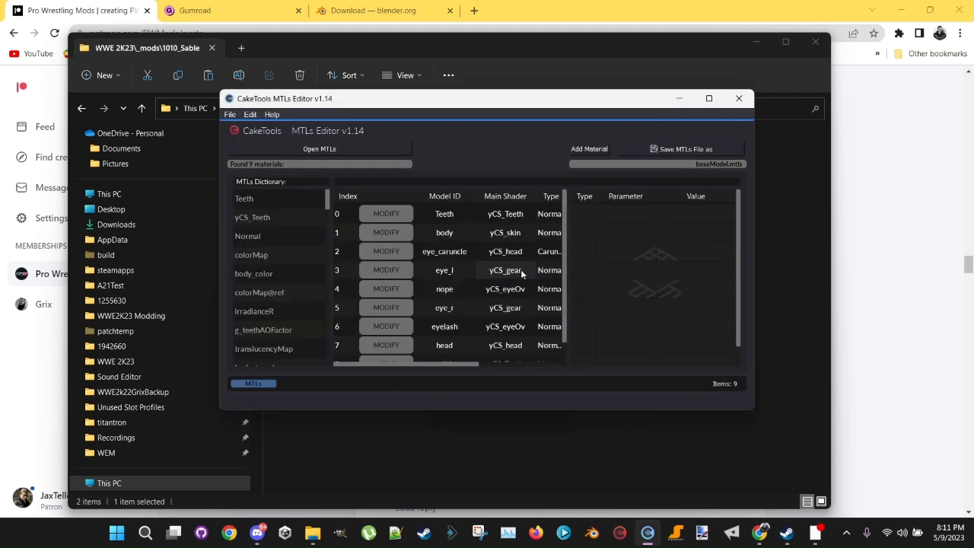
Step: Open 1010_Attire.mtls from the 1010_Sable\1010_Attire folder in the MTLs editor
left_click(326, 150)
left_click(401, 148)
double_click(369, 207)
left_click(371, 238)
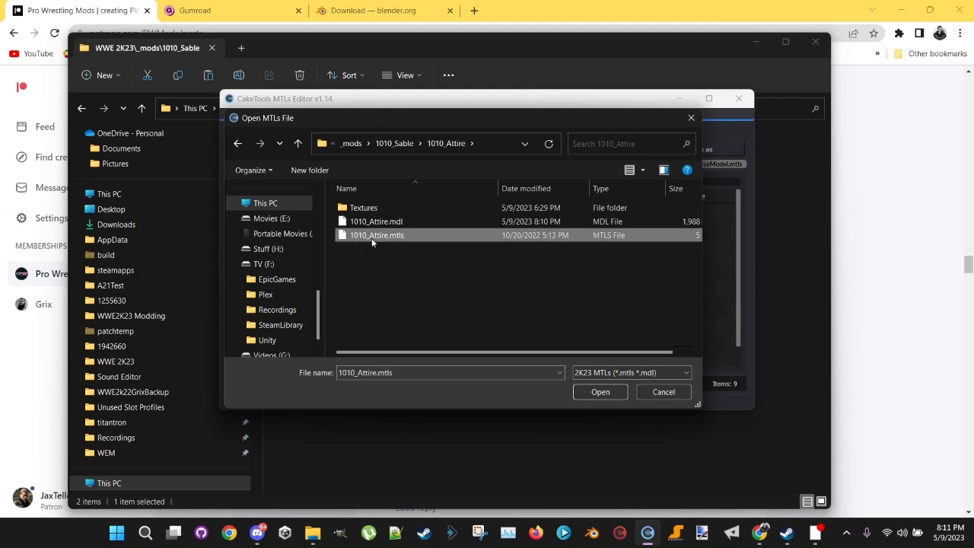
double_click(371, 237)
Step: Save the attire materials as a 2K23 MTLs file over 1010_Attire.mtls and close the MTLs editor
left_click(665, 149)
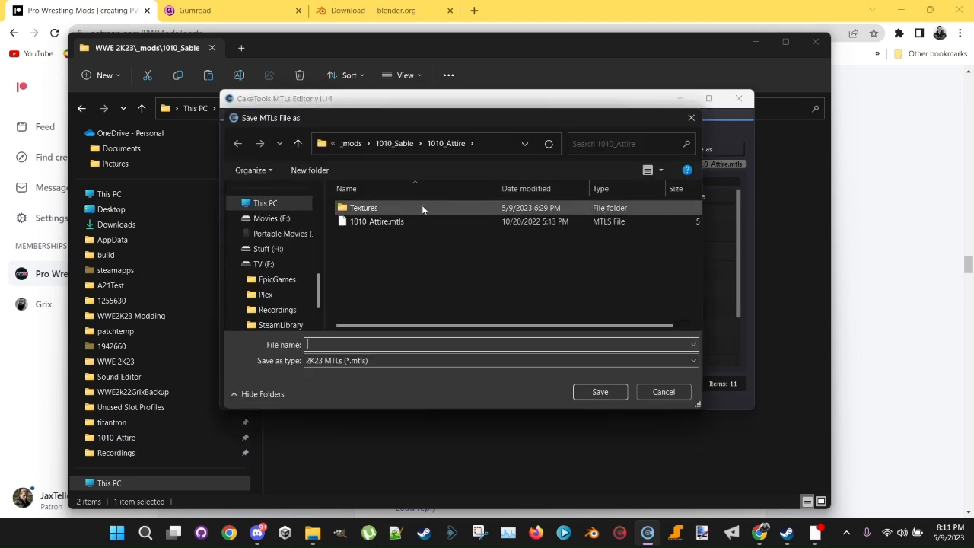
double_click(365, 222)
left_click(525, 268)
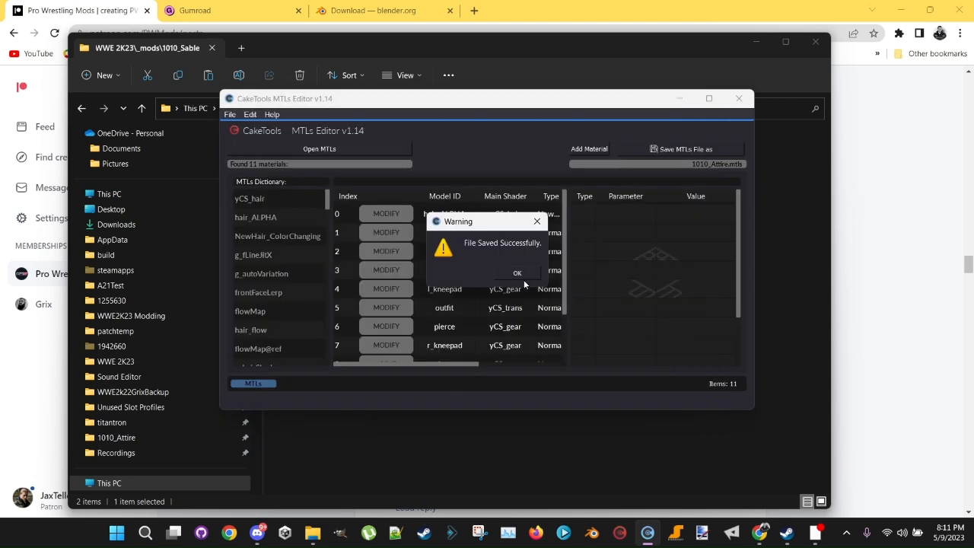
left_click(736, 102)
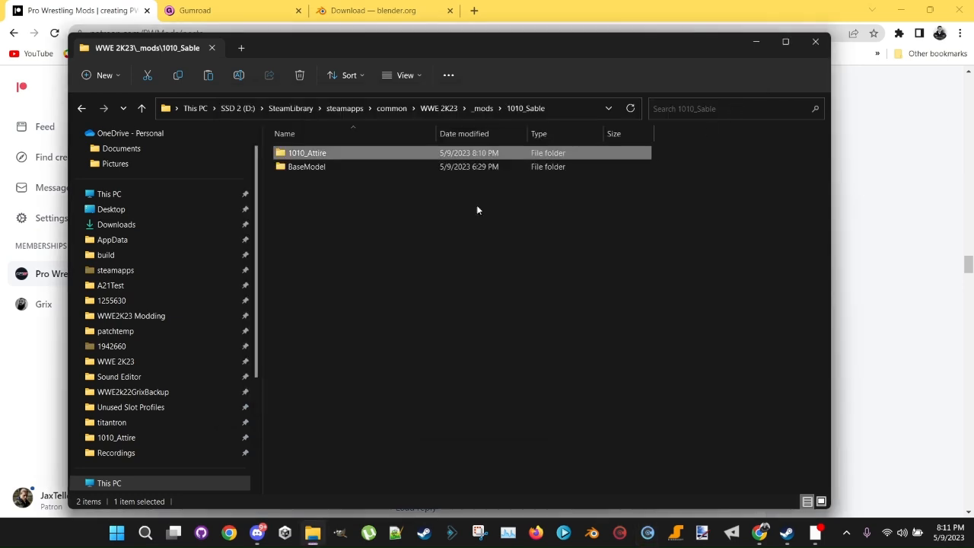
Step: Examine how character mods are organised in _mods\baked51\Characters, and return to the WWE 2K23 game folder
left_click(439, 108)
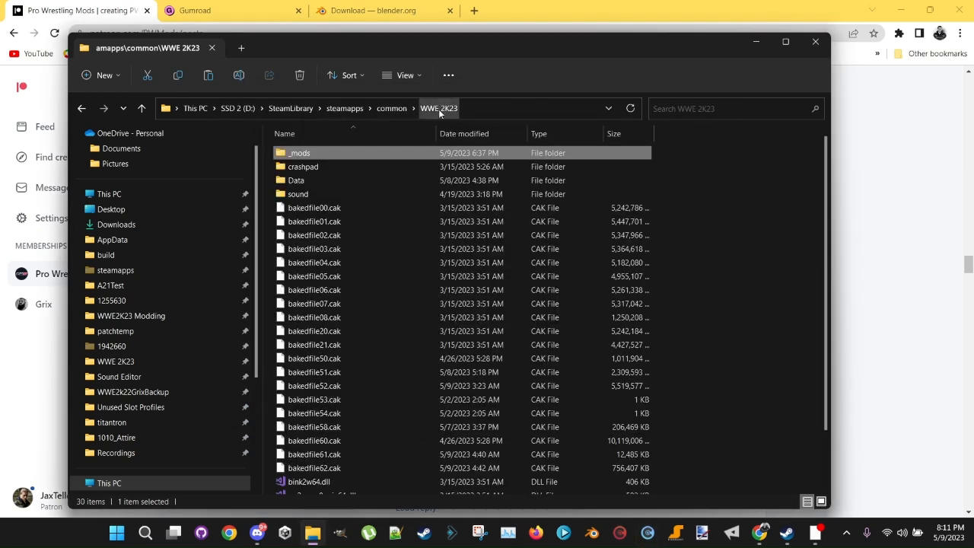
double_click(330, 151)
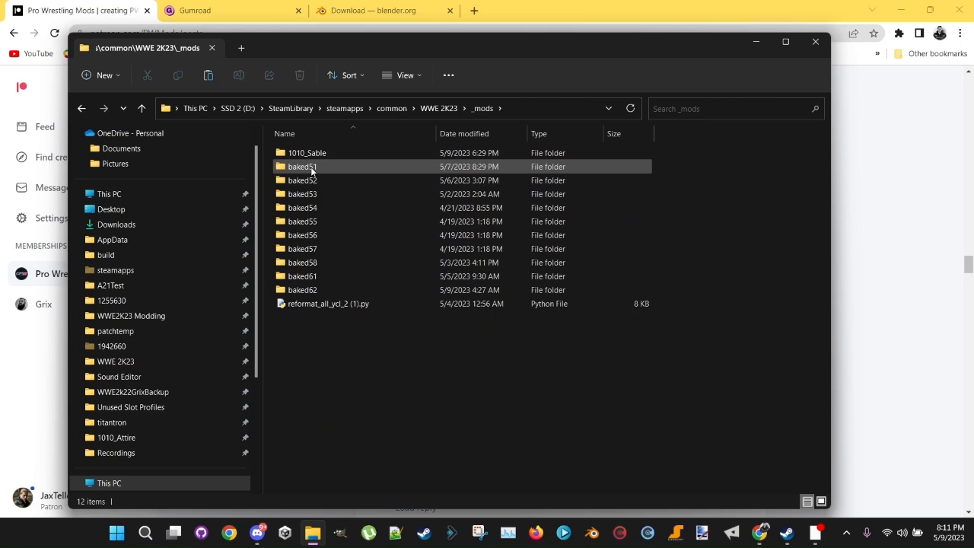
double_click(311, 166)
double_click(305, 153)
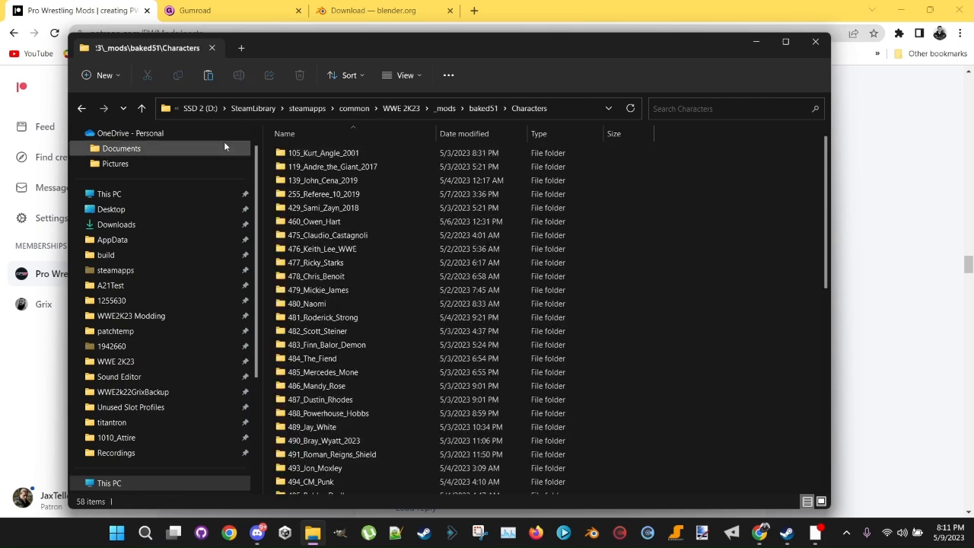
left_click(81, 108)
left_click(82, 108)
left_click(81, 108)
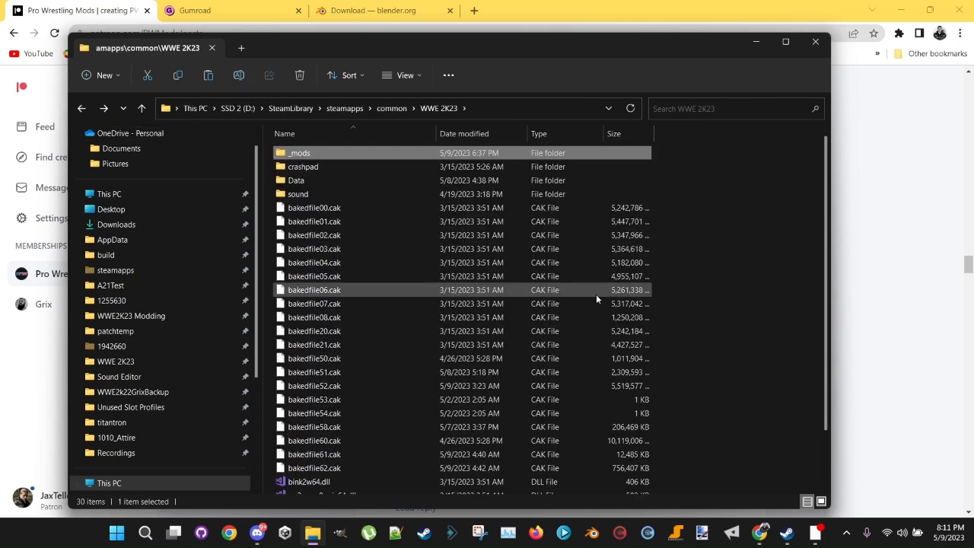